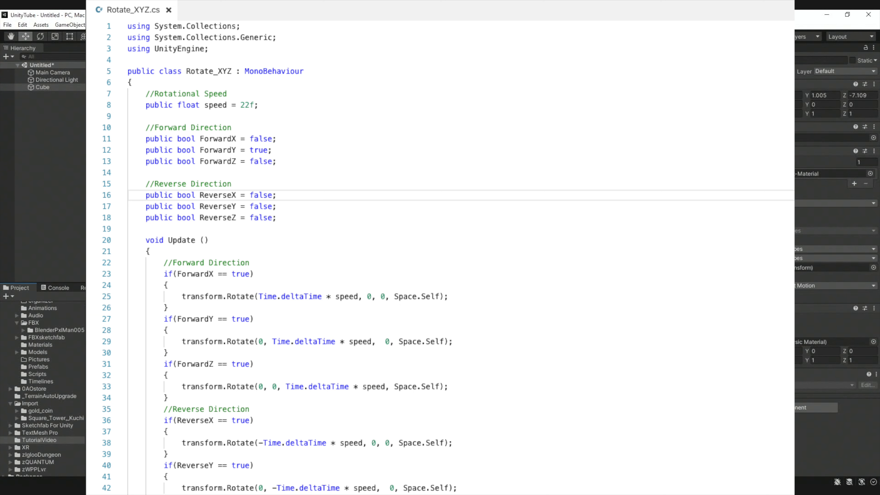
# Attach the Rotate_XYZexample script to the Cube and play the scene briefly to test its rotation.
pyautogui.moveTo(132, 322); pyautogui.dragTo(733, 439)
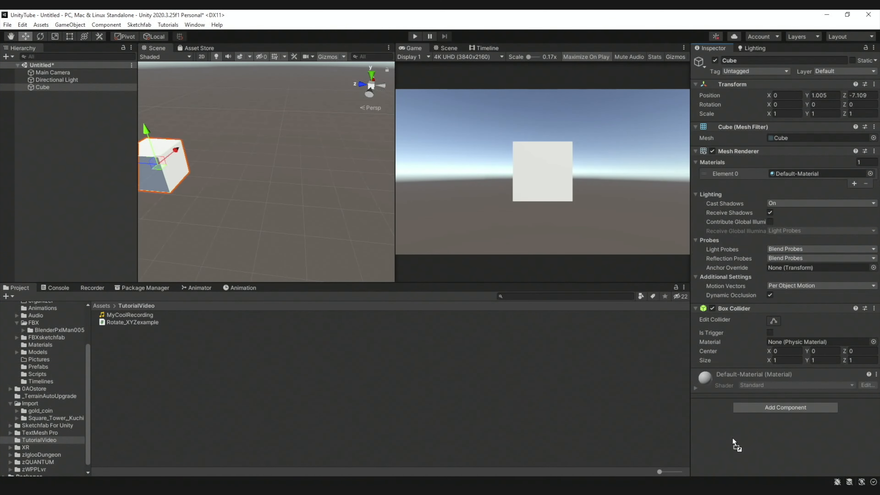
pyautogui.scroll(-2, 783, 413)
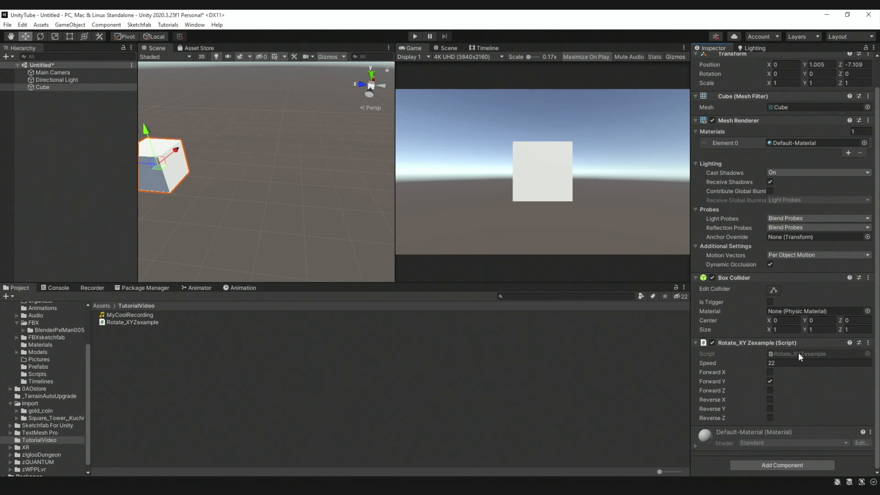
pyautogui.click(414, 36)
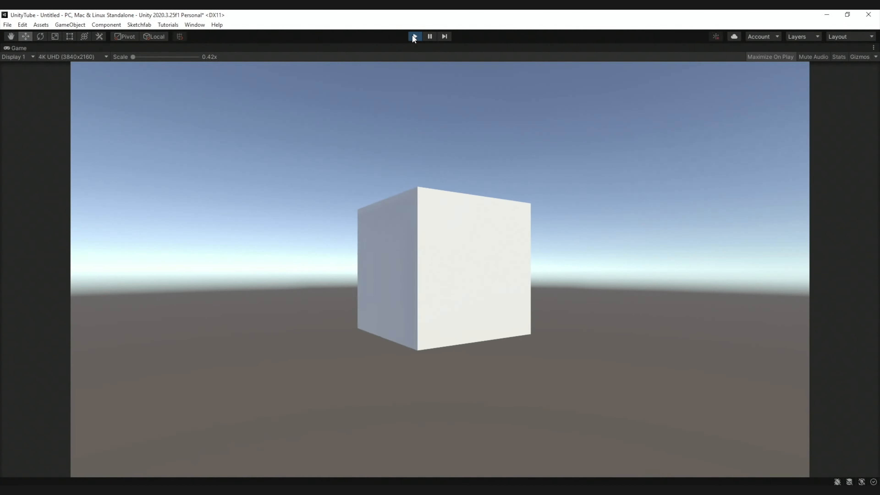
pyautogui.click(413, 36)
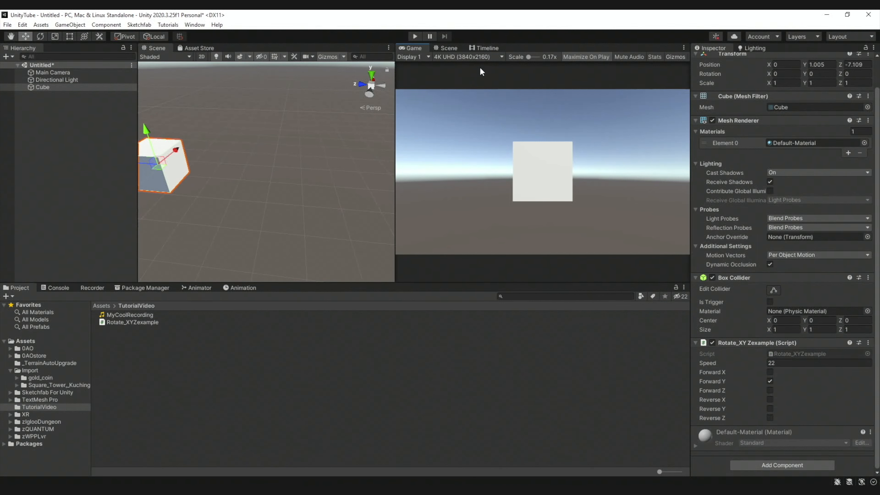
# Create a Timeline asset with a Director component for the Cube, saved as MyCoolTutorial in the TutorialVideo folder.
pyautogui.click(480, 46)
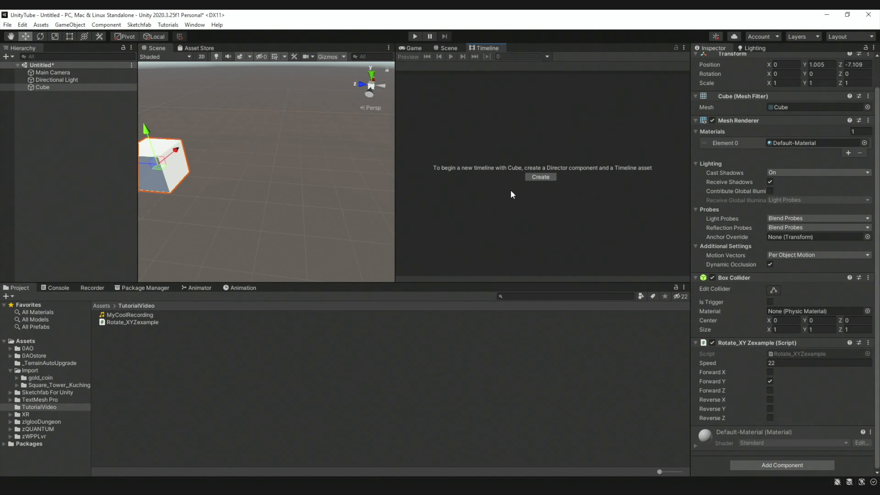
pyautogui.click(540, 177)
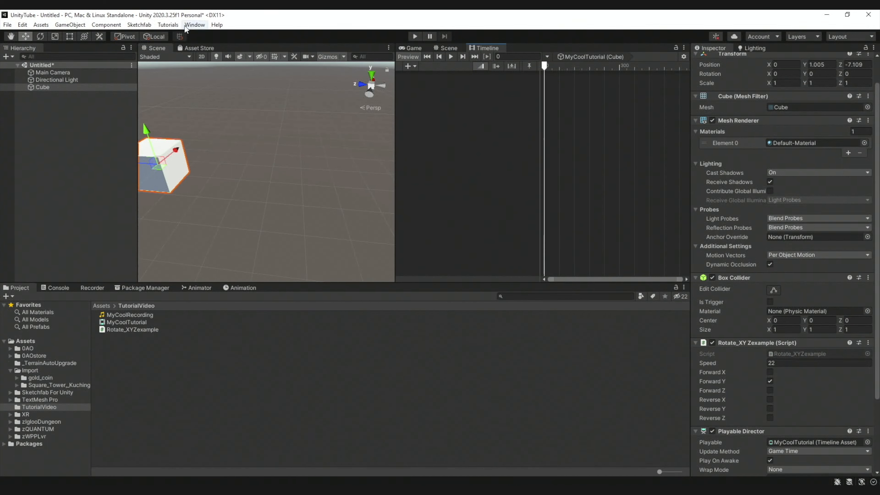
pyautogui.click(194, 25)
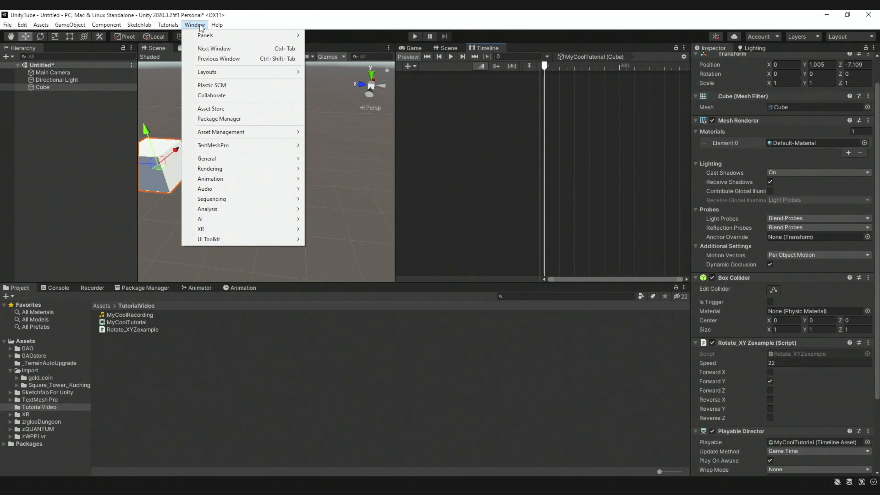
pyautogui.moveTo(229, 198)
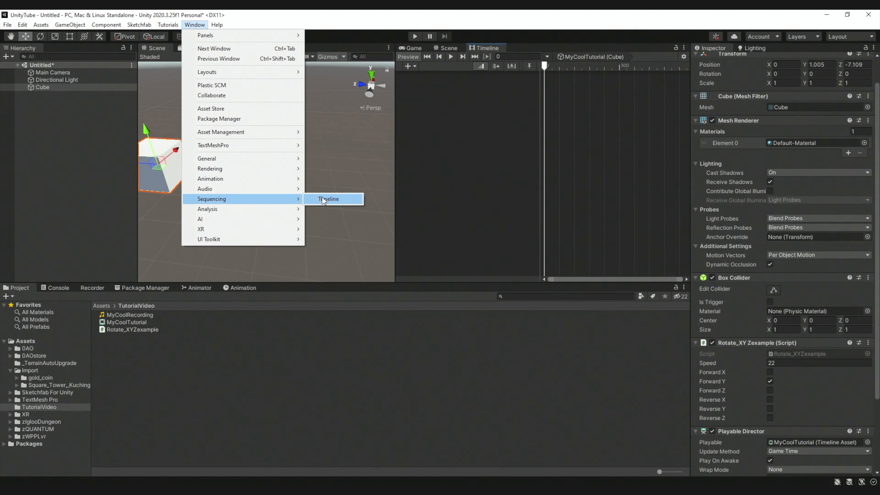
pyautogui.click(329, 198)
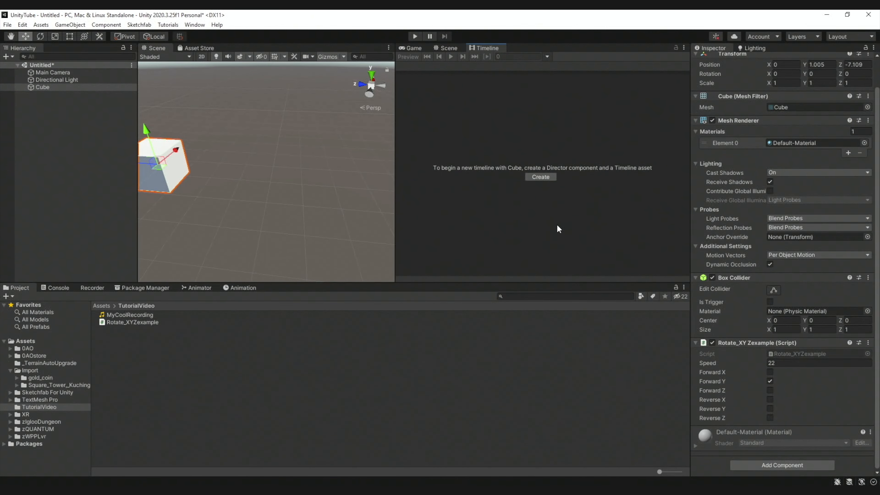
pyautogui.click(539, 177)
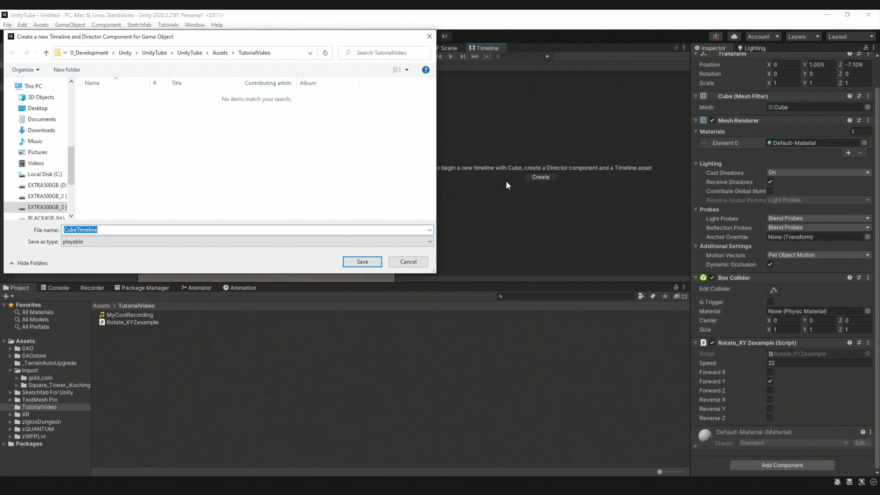
pyautogui.write('MyCool')
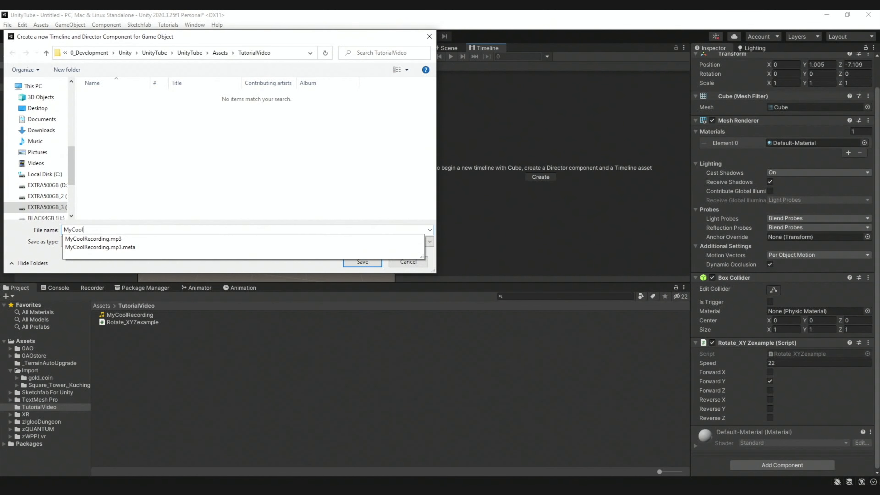
pyautogui.write('Tutorial')
pyautogui.press('Return')
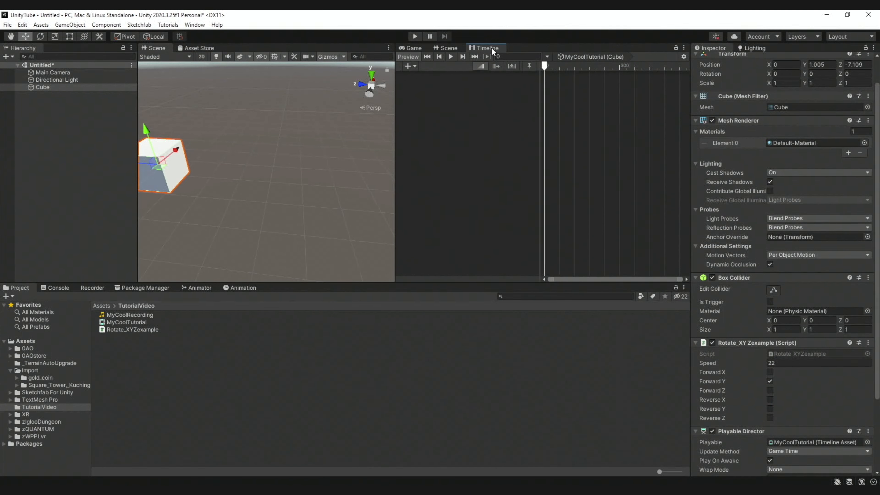
# Create an empty object in the scene and name it COOLTIMELINEOBJECT.
pyautogui.click(139, 321)
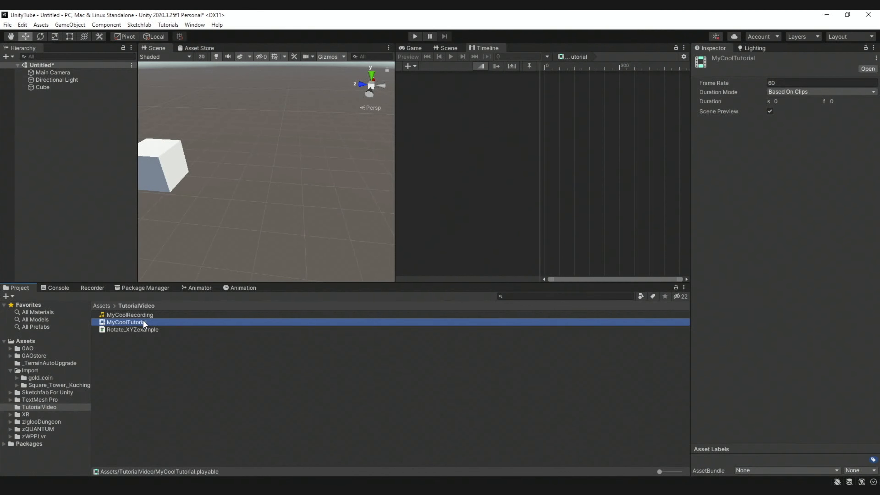
pyautogui.rightClick(78, 112)
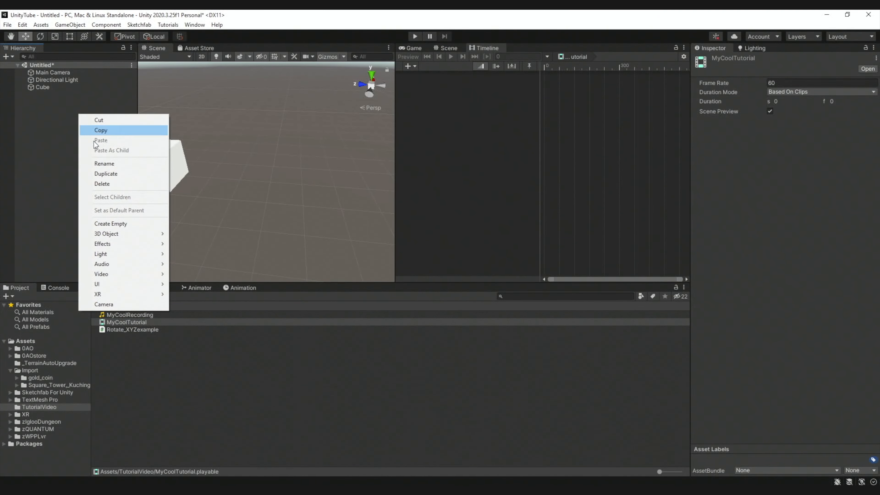
pyautogui.click(129, 226)
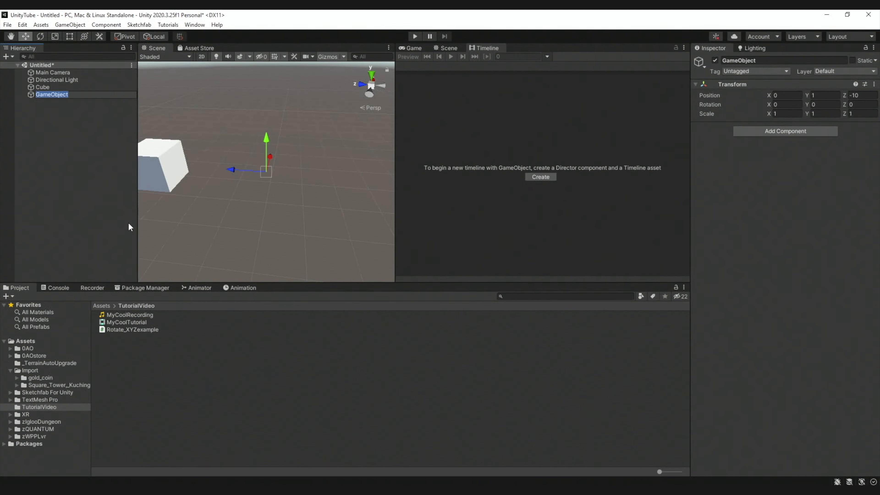
pyautogui.write('COOLD')
pyautogui.press('BackSpace')
pyautogui.write('TIMELINEOBJECT')
pyautogui.press('Return')
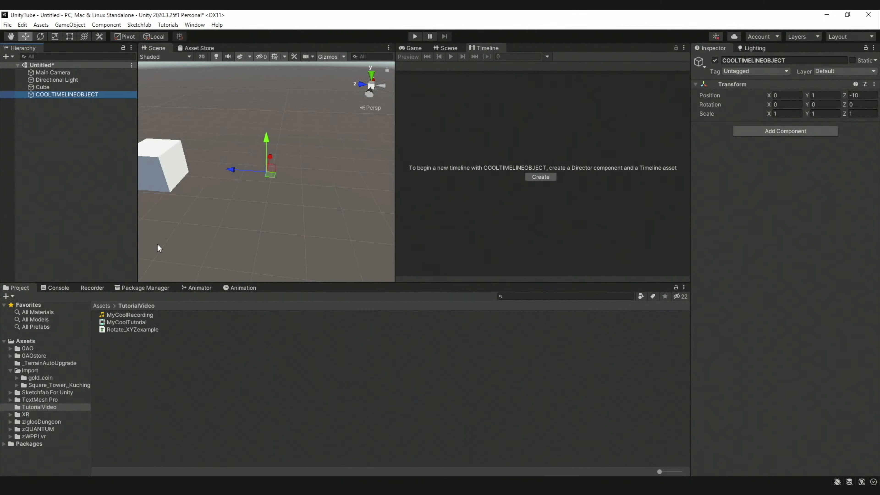
# Assign the MyCoolTutorial timeline to COOLTIMELINEOBJECT and scrub its playhead to frame 69.
pyautogui.click(128, 322)
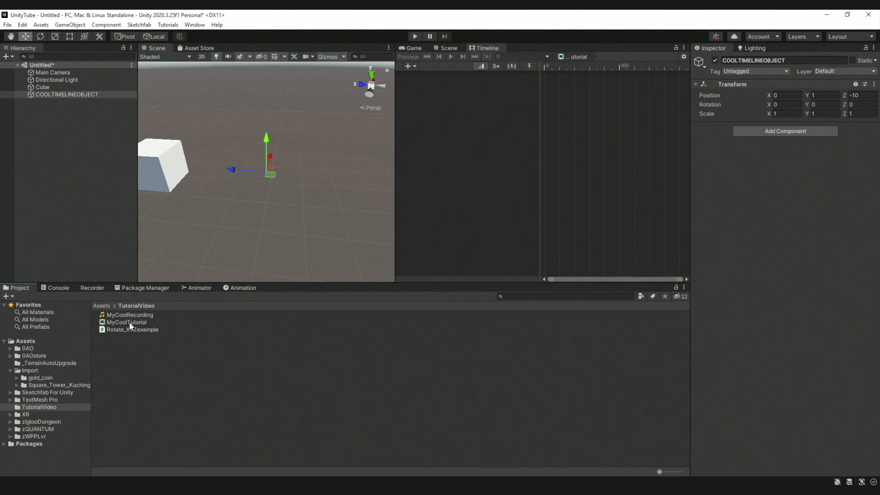
pyautogui.moveTo(129, 322); pyautogui.dragTo(76, 94)
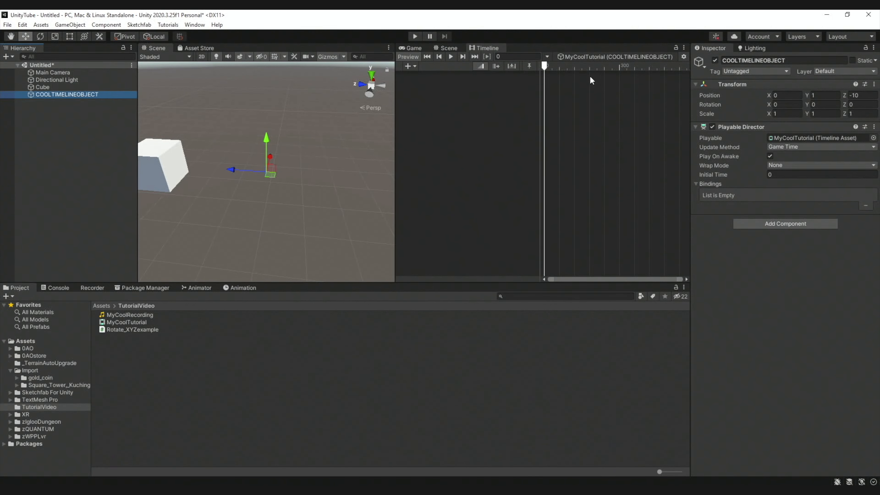
pyautogui.moveTo(550, 64); pyautogui.dragTo(568, 71)
pyautogui.scroll(-6, 578, 146)
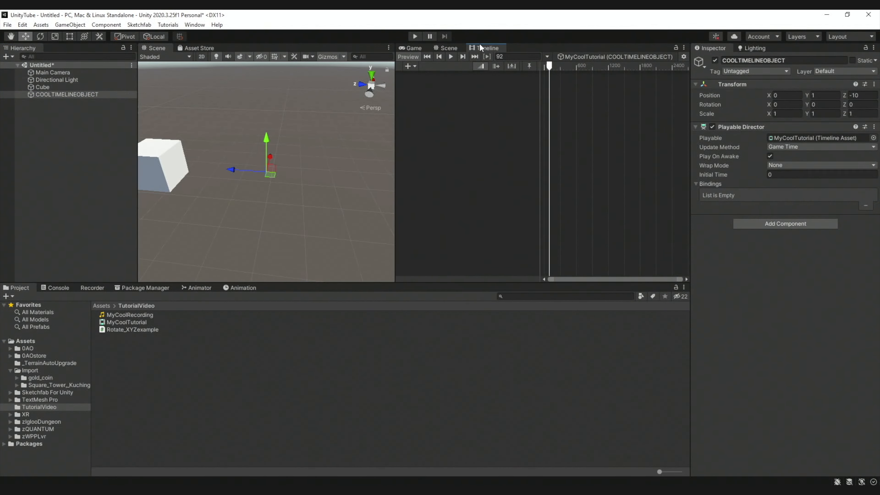
pyautogui.moveTo(549, 65)
pyautogui.mouseDown()
pyautogui.moveTo(621, 70)
pyautogui.moveTo(548, 68)
pyautogui.mouseUp()
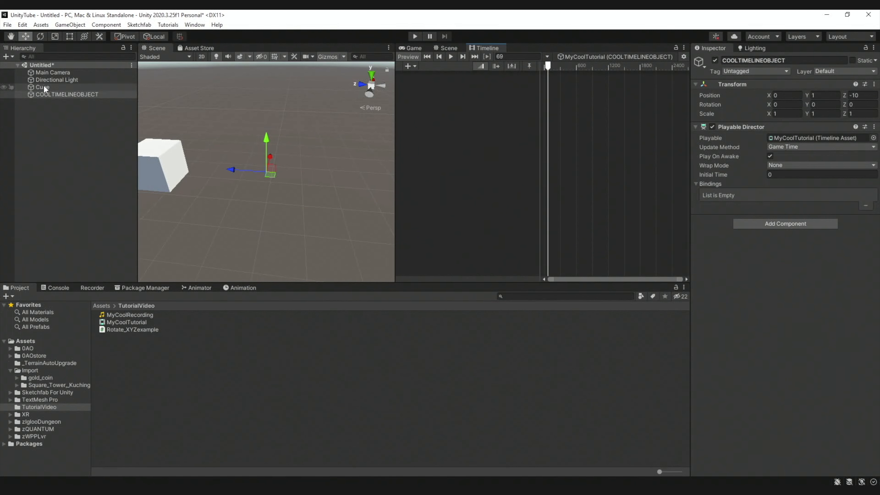
# Add an animation track bound to the Cube's Animator and place MyCoolRecording on a new audio track.
pyautogui.rightClick(445, 102)
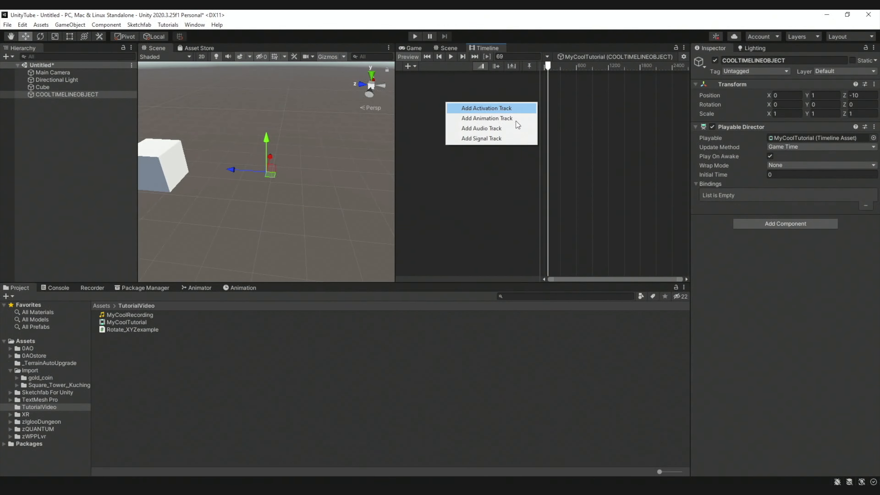
pyautogui.click(493, 118)
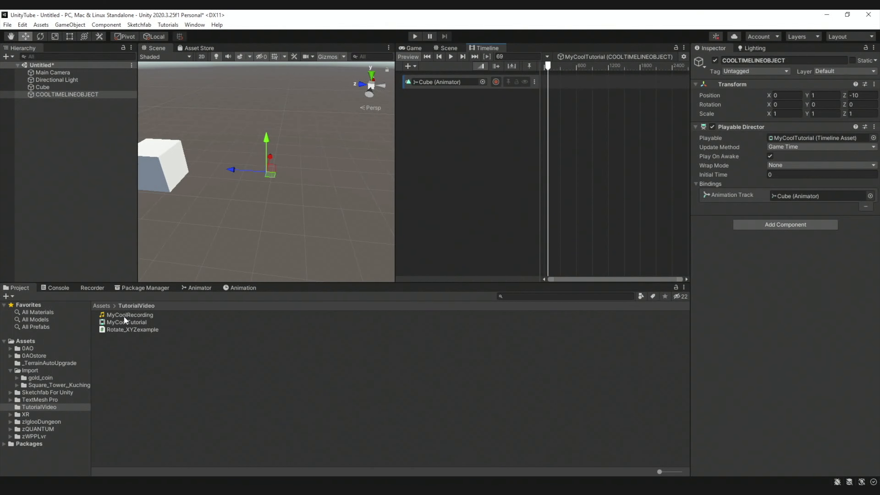
pyautogui.moveTo(123, 317); pyautogui.dragTo(462, 116)
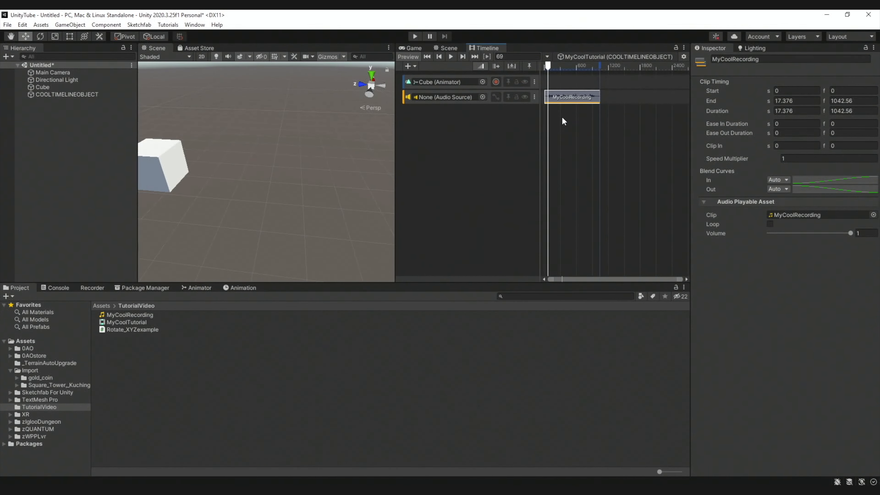
# Preview the MyCoolRecording clip by playing the timeline, and return the playhead to frame 0.
pyautogui.scroll(5, 543, 127)
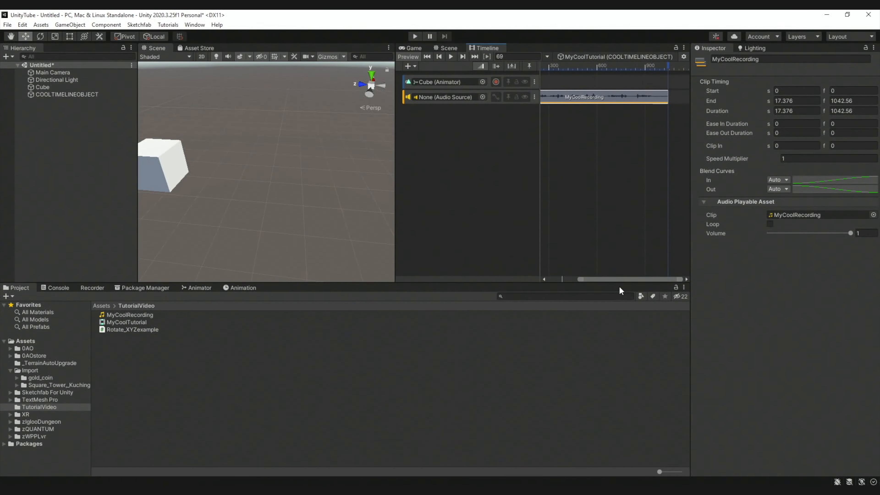
pyautogui.moveTo(623, 279); pyautogui.dragTo(544, 213)
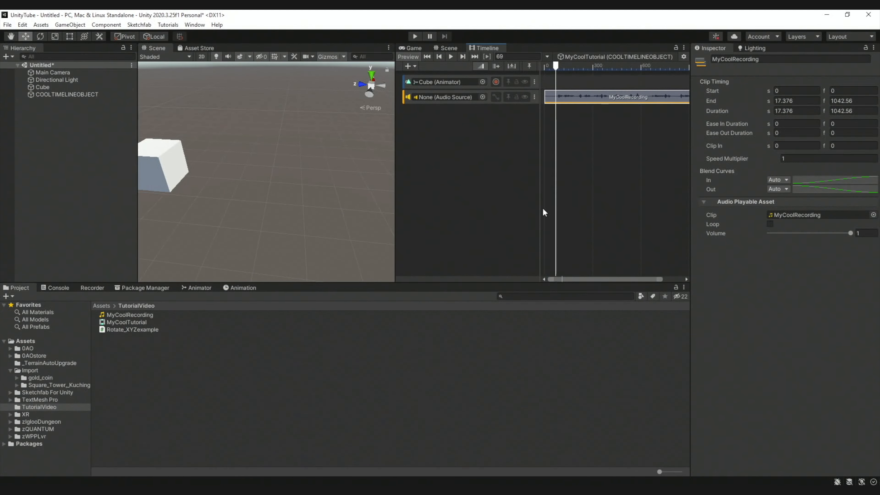
pyautogui.click(452, 57)
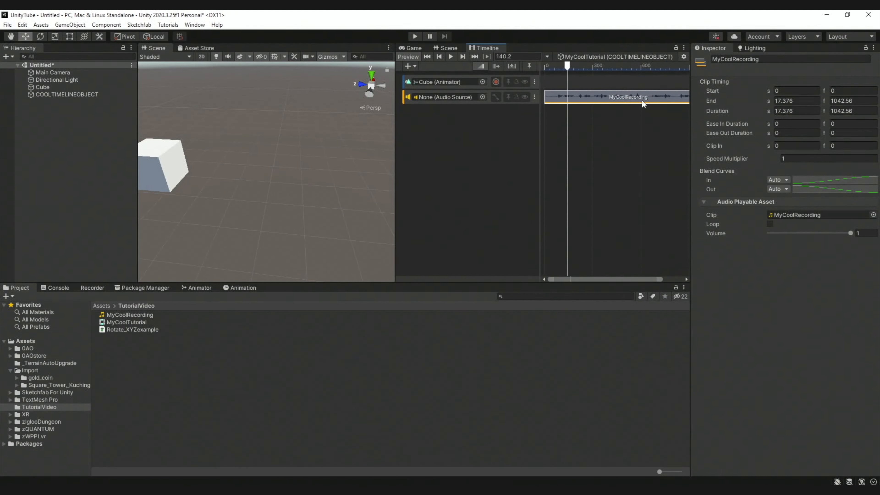
pyautogui.moveTo(568, 65); pyautogui.dragTo(532, 70)
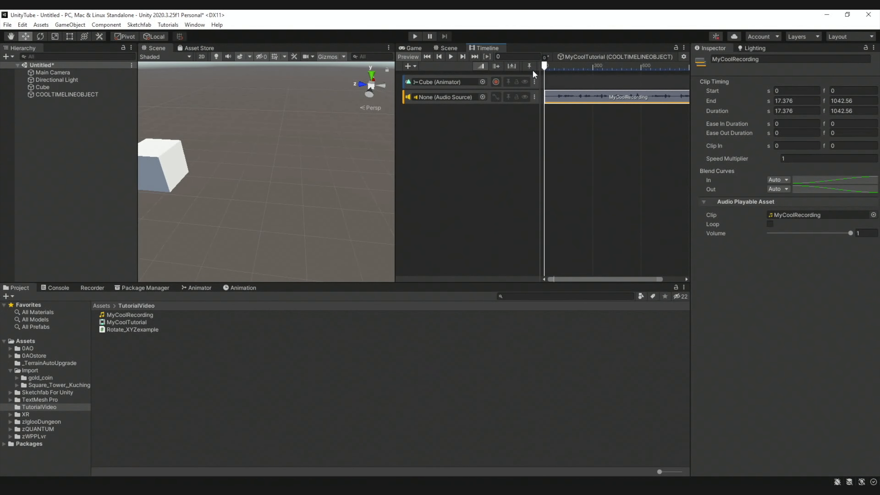
# Trim the first 1.35 s (81 frames) off the MyCoolRecording clip, keeping its start at frame 0.
pyautogui.scroll(5, 555, 142)
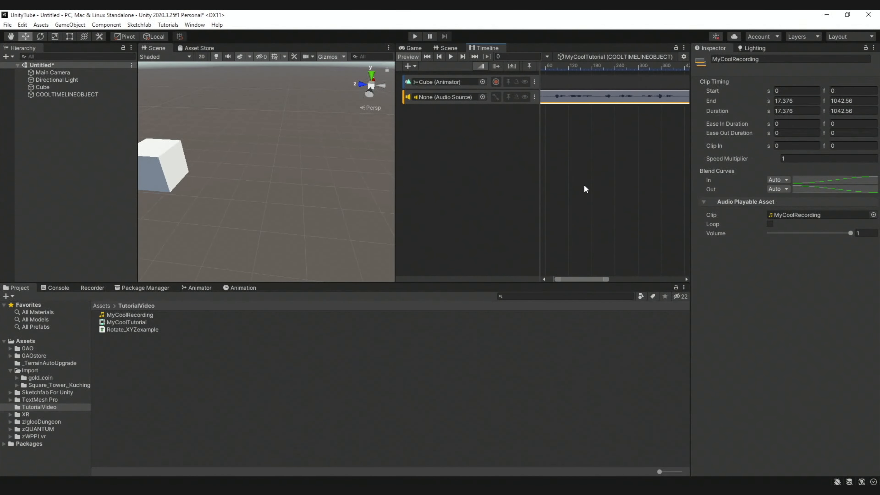
pyautogui.moveTo(580, 276); pyautogui.dragTo(570, 278)
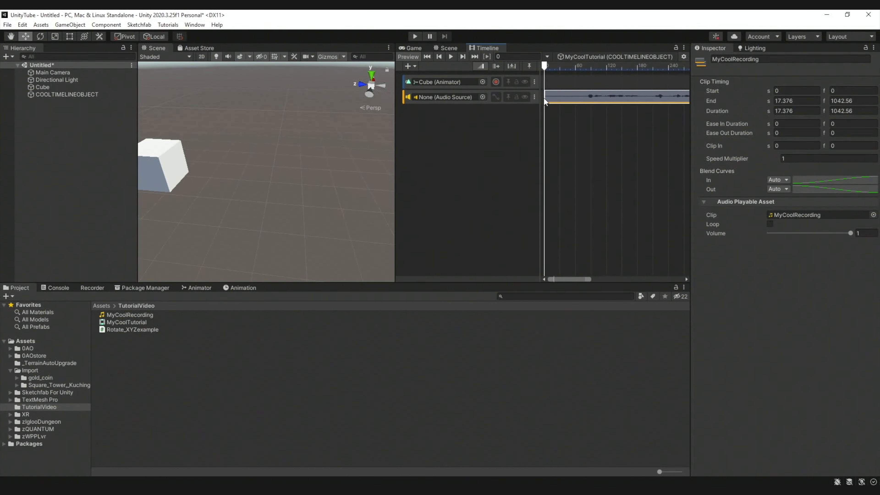
pyautogui.moveTo(544, 98)
pyautogui.mouseDown()
pyautogui.moveTo(589, 100)
pyautogui.moveTo(550, 99)
pyautogui.mouseUp()
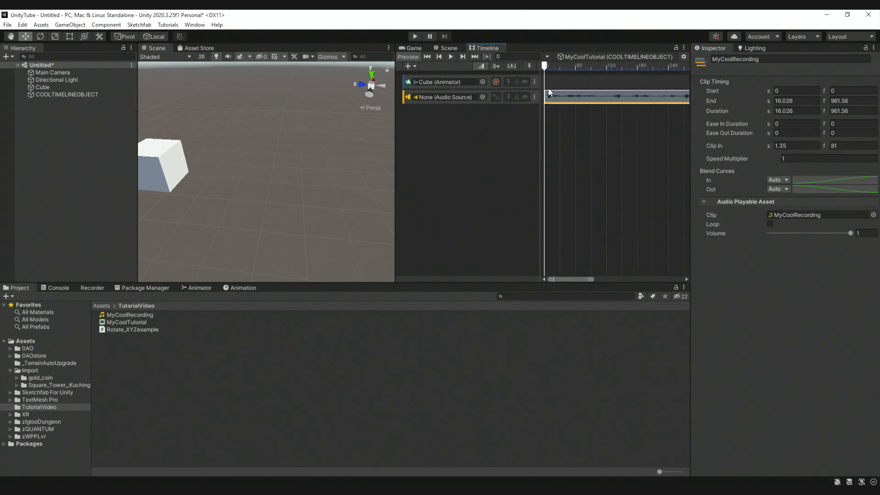
pyautogui.click(548, 57)
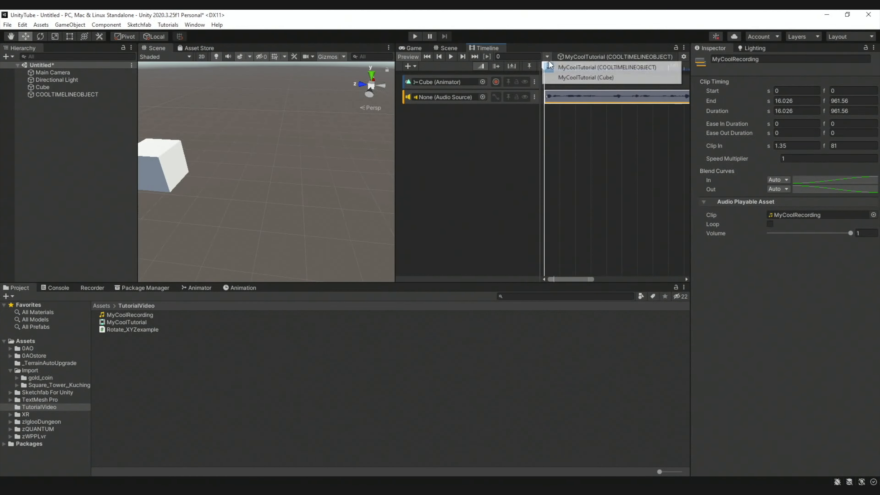
pyautogui.click(543, 41)
pyautogui.moveTo(542, 67)
pyautogui.mouseDown()
pyautogui.moveTo(567, 72)
pyautogui.moveTo(537, 81)
pyautogui.mouseUp()
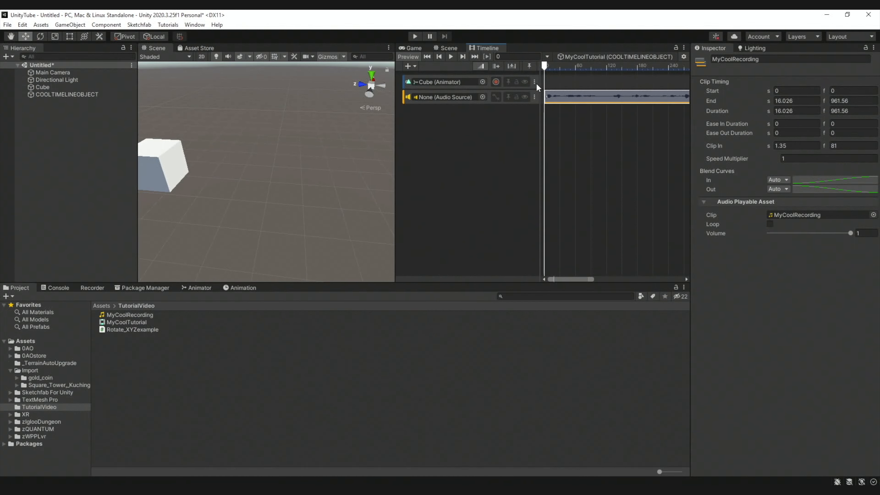
# Record keyframes on the Cube's animation track that disable the Rotate_XYZexample script at frame 0 and enable it at frame 44.
pyautogui.click(498, 82)
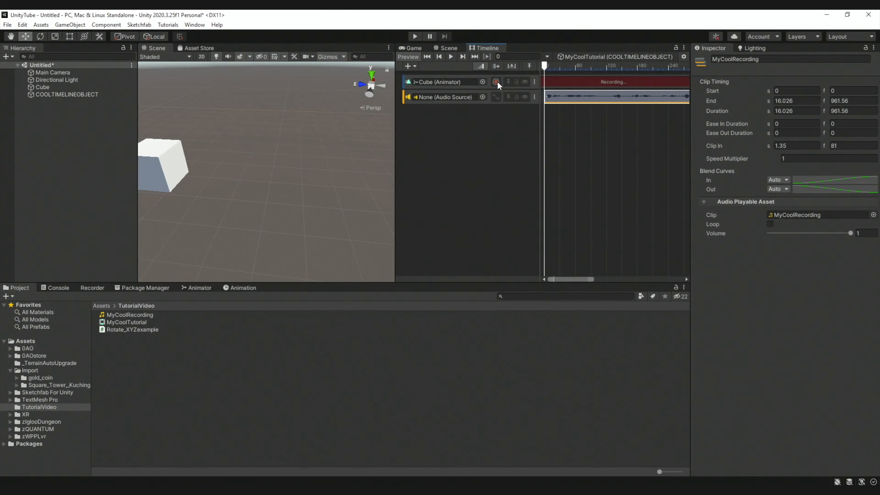
pyautogui.click(60, 87)
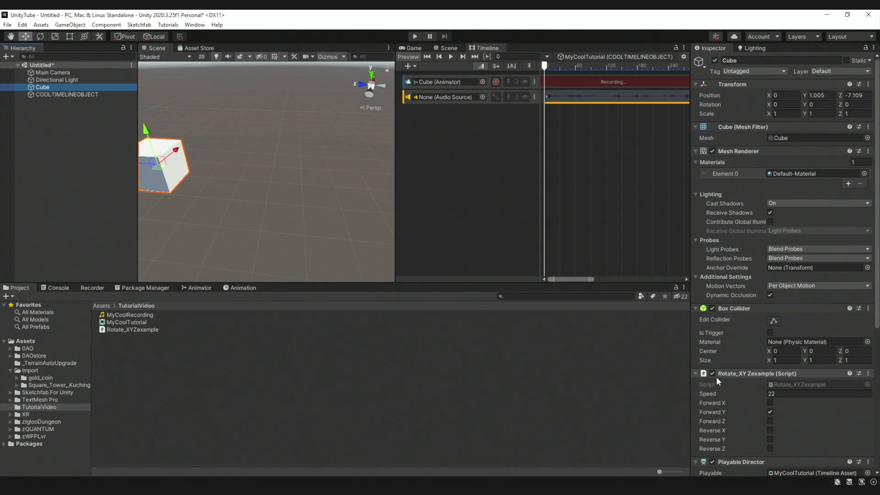
pyautogui.scroll(-5, 722, 378)
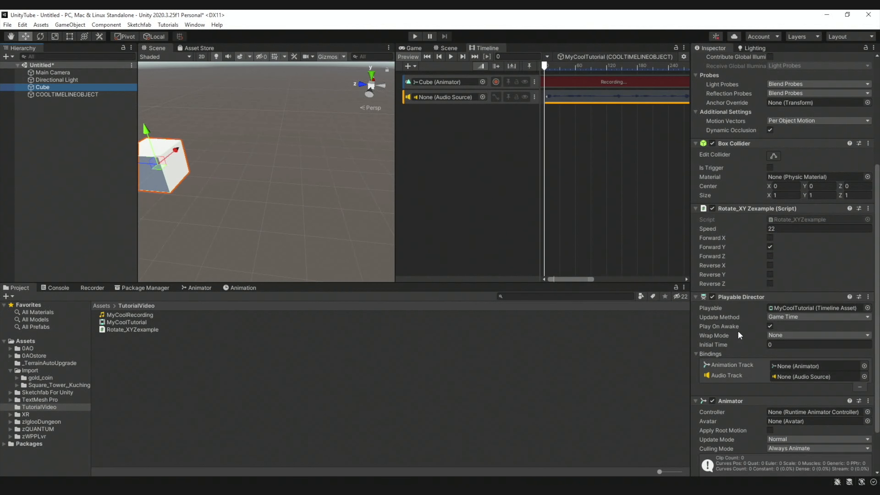
pyautogui.scroll(5, 740, 376)
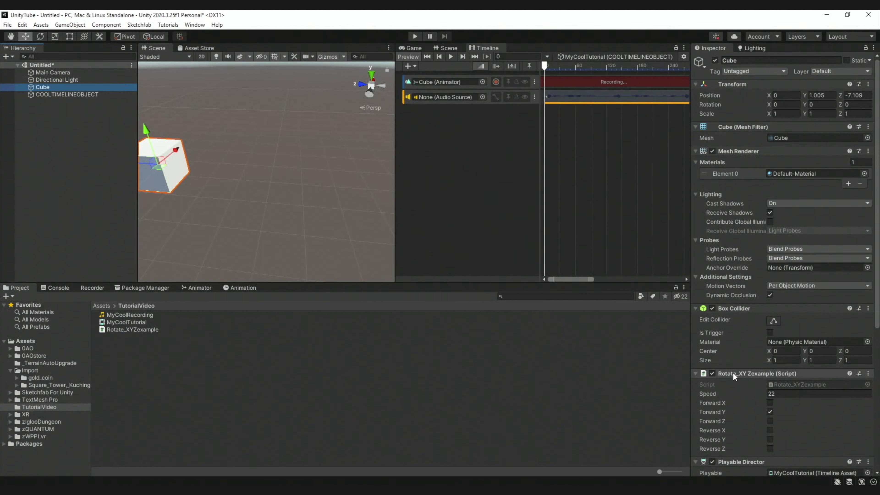
pyautogui.click(712, 373)
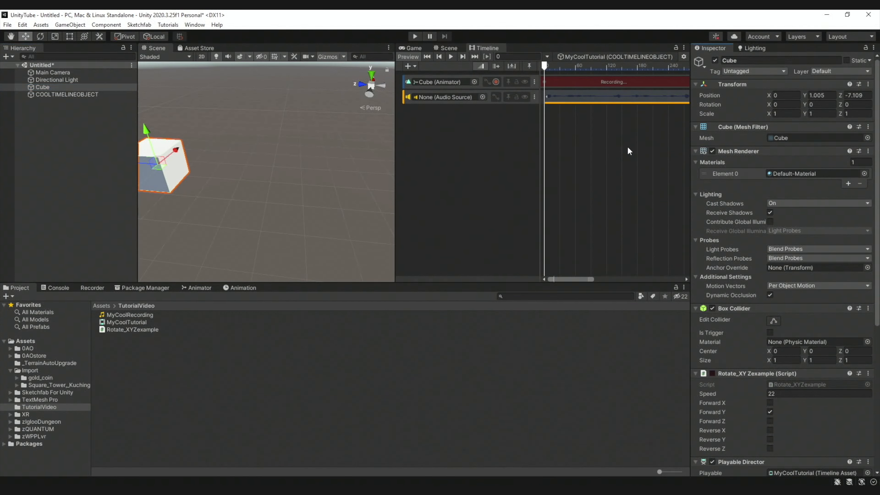
pyautogui.moveTo(544, 65); pyautogui.dragTo(568, 65)
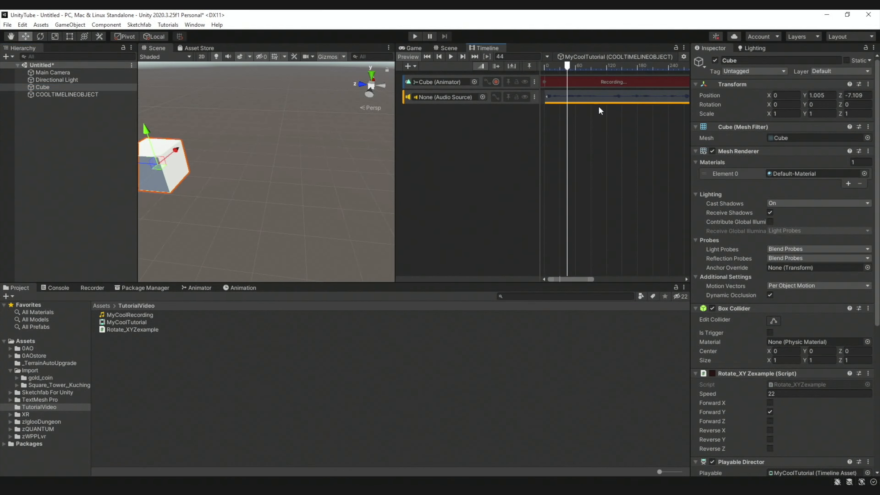
pyautogui.click(712, 374)
# Open the Cube's recorded track in the Animation window and return the playhead to frame 0.
pyautogui.click(534, 82)
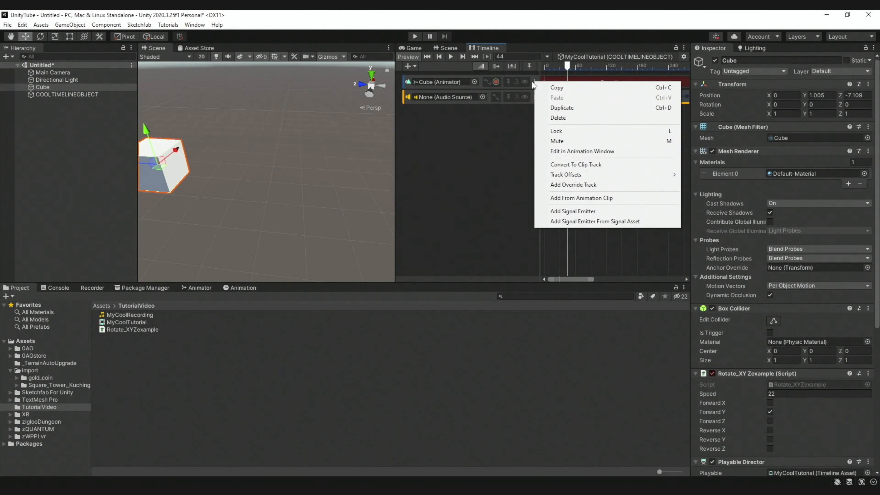
pyautogui.click(552, 150)
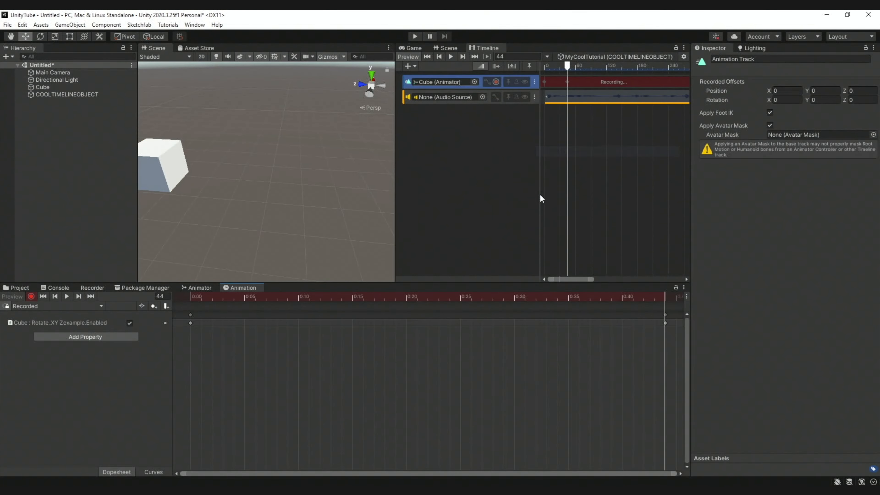
pyautogui.scroll(-10, 447, 354)
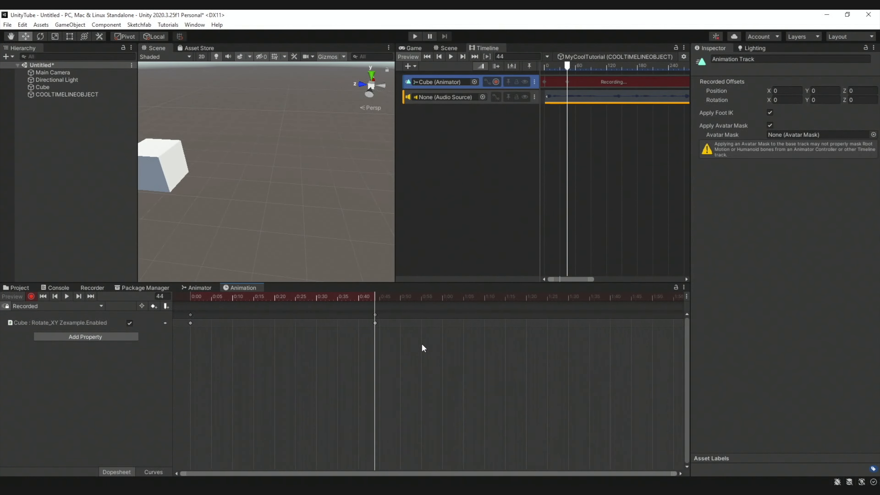
pyautogui.moveTo(347, 295); pyautogui.dragTo(181, 298)
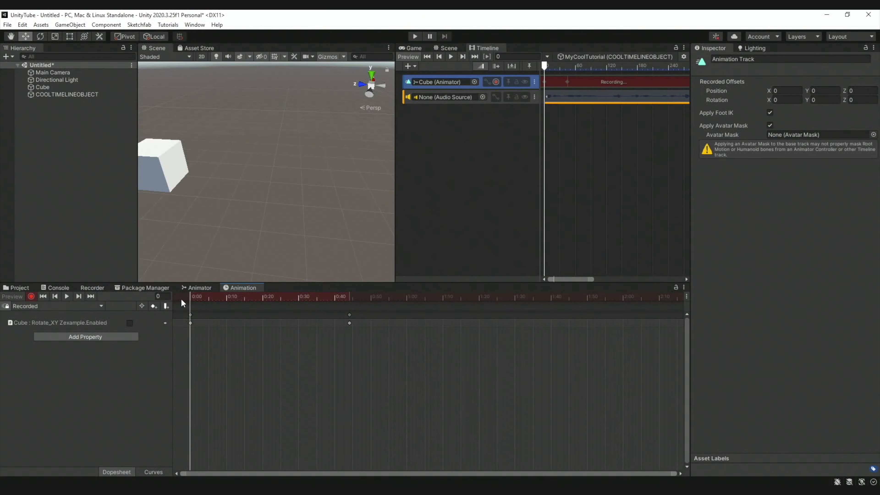
# Play the timeline to find the start cue, and move the script-enabling keyframe from frame 44 to frame 288.
pyautogui.click(450, 56)
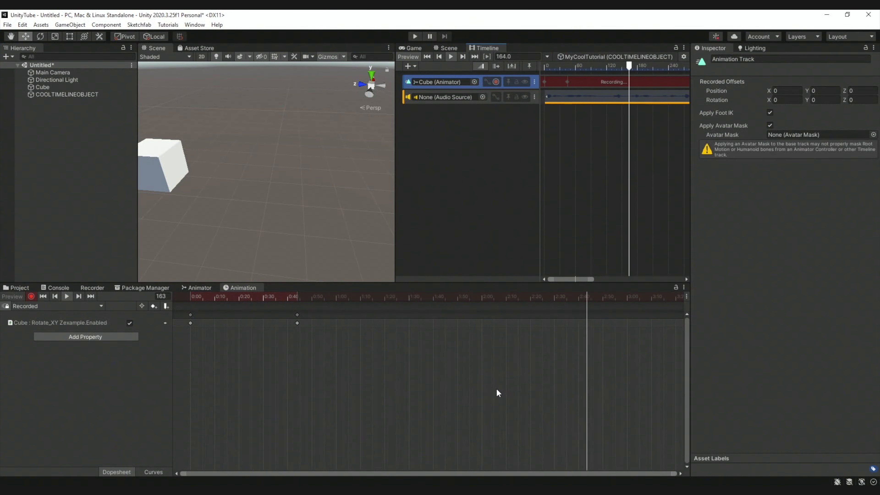
pyautogui.click(449, 56)
pyautogui.moveTo(520, 295); pyautogui.dragTo(506, 295)
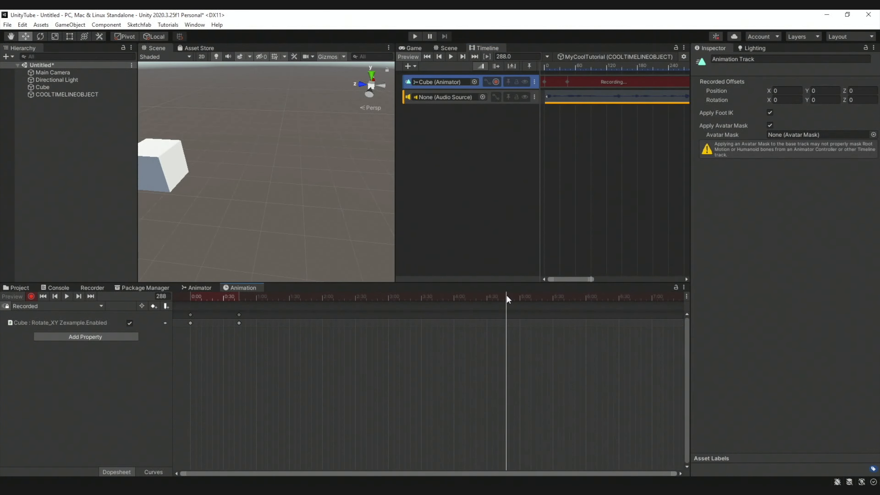
pyautogui.click(239, 314)
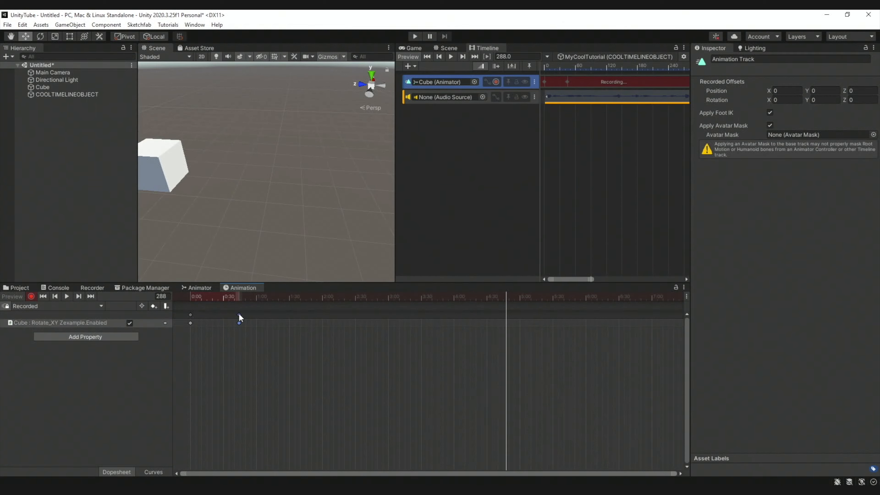
pyautogui.moveTo(347, 322); pyautogui.dragTo(506, 329)
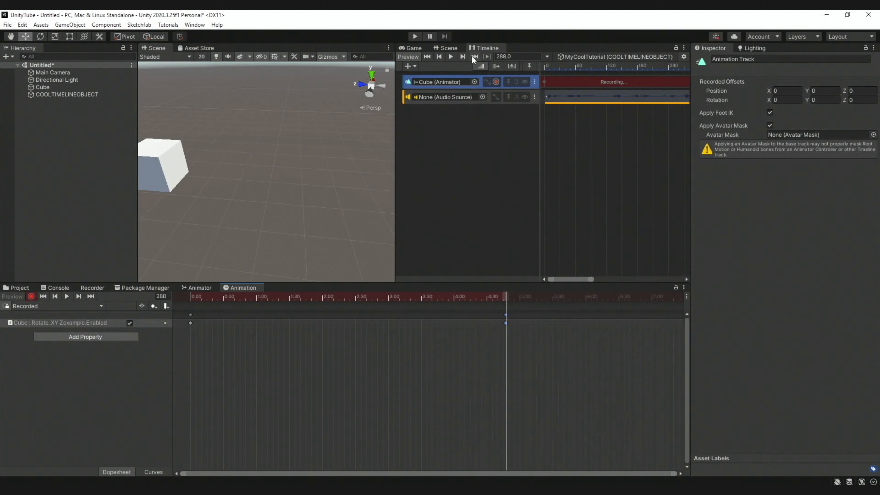
# Play on to frame 386 and paste a copy of the frame 0 keyframe there to disable the script.
pyautogui.scroll(-3, 546, 387)
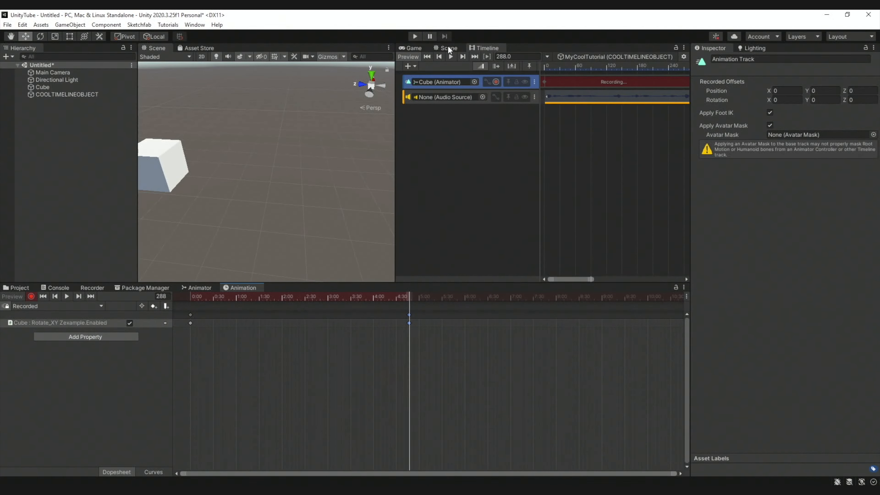
pyautogui.click(449, 57)
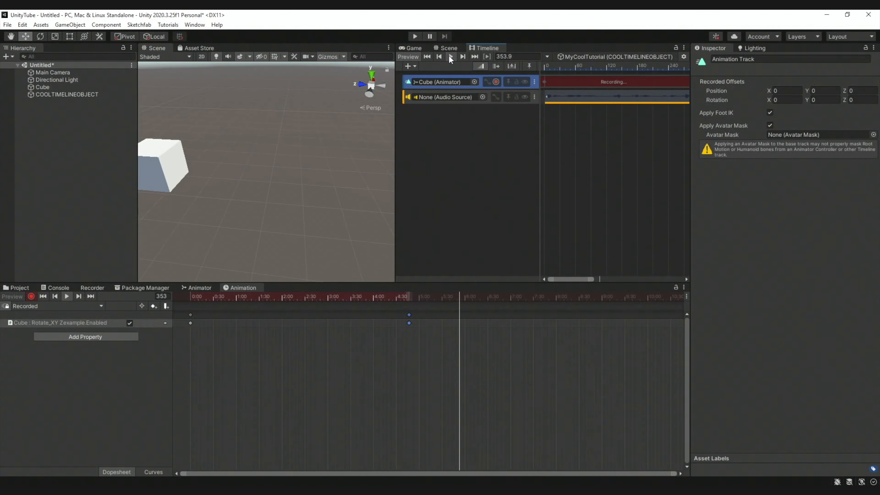
pyautogui.click(449, 57)
pyautogui.click(191, 313)
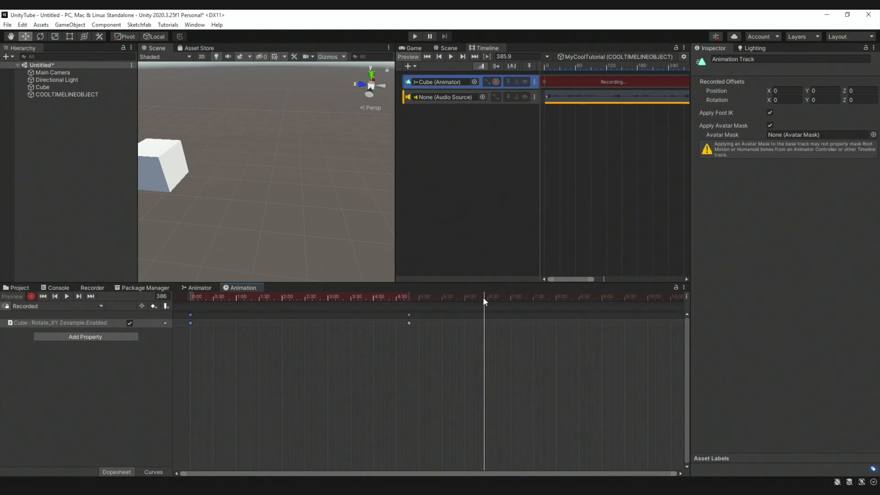
pyautogui.hotkey('ctrl', 'v')
# Check the script's state on the Cube, play on to frame 489, and paste a copy of the enabling keyframe there.
pyautogui.click(409, 315)
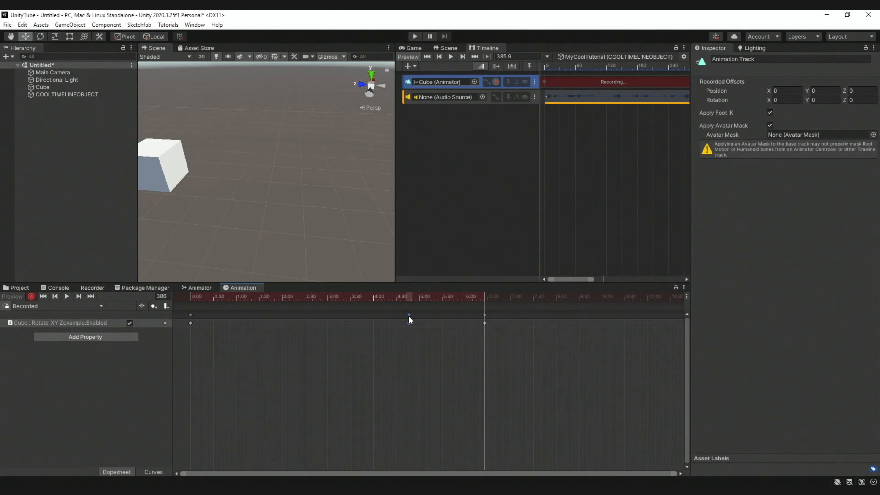
pyautogui.click(86, 87)
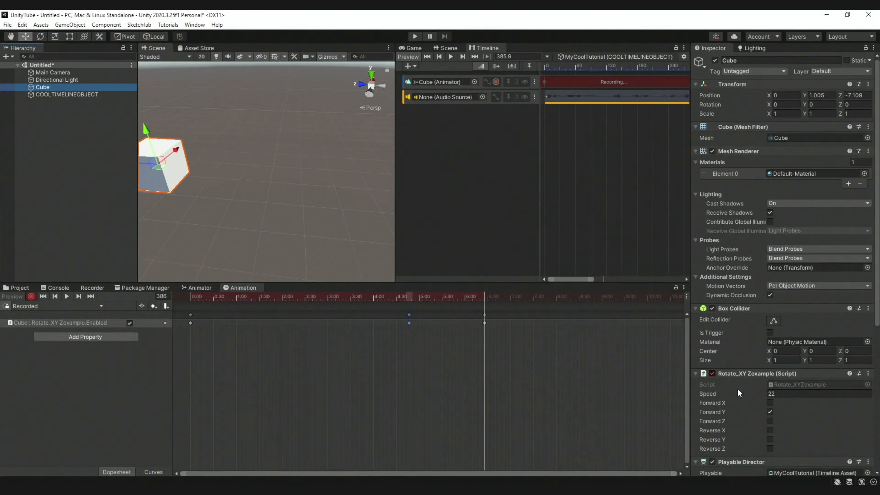
pyautogui.scroll(-5, 772, 400)
pyautogui.click(449, 58)
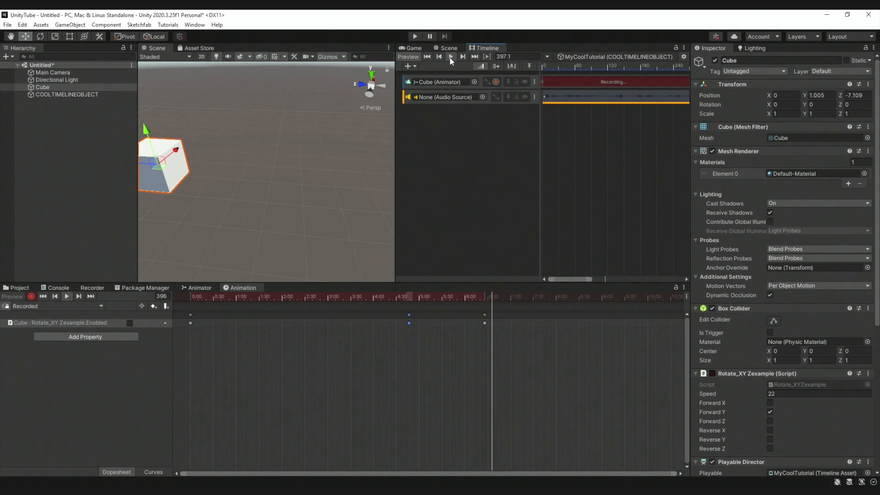
pyautogui.click(449, 57)
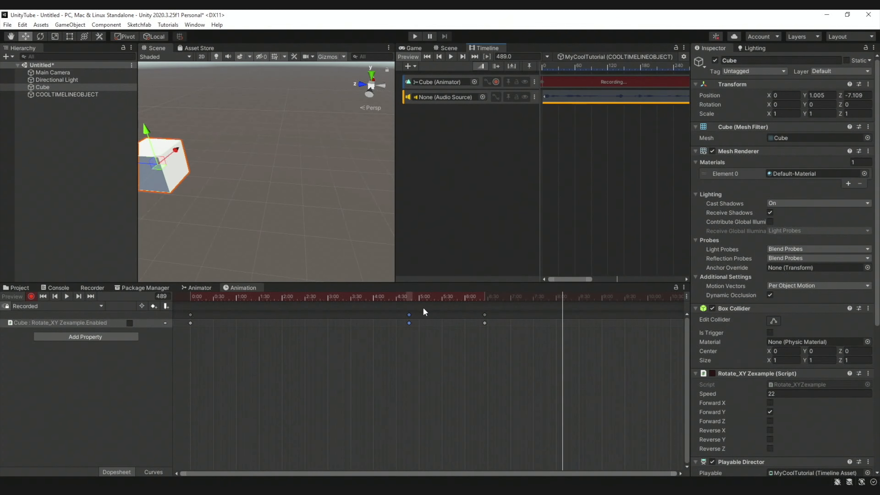
pyautogui.click(409, 317)
pyautogui.press('k')
# Preview the next stretch of audio, set the playhead to frame 510, and paste a copy of the script-disabling keyframe there.
pyautogui.click(451, 57)
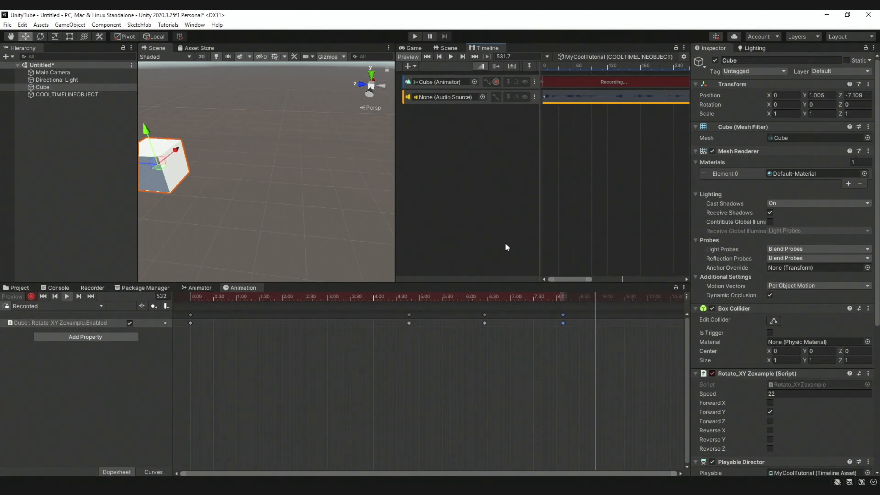
pyautogui.click(578, 297)
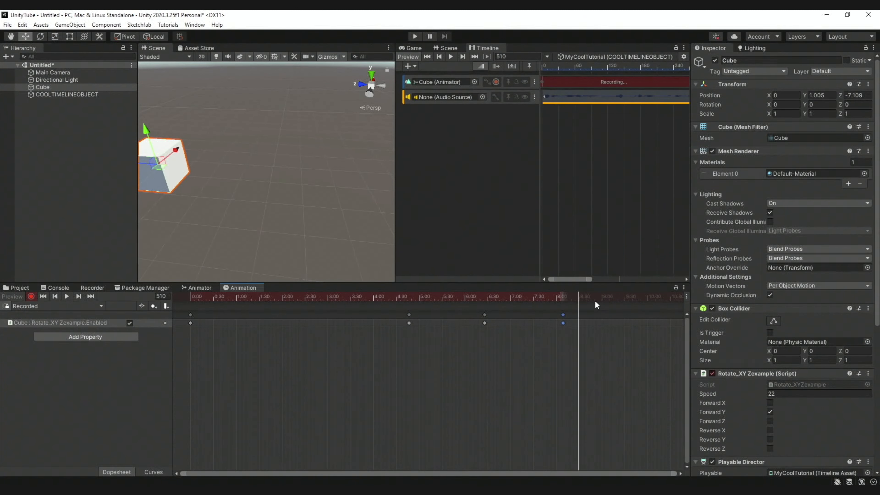
pyautogui.click(484, 314)
pyautogui.hotkey('ctrl', 'v')
# Play the timeline on to frame 625 and paste a copy of the script-enabling keyframe there.
pyautogui.click(449, 57)
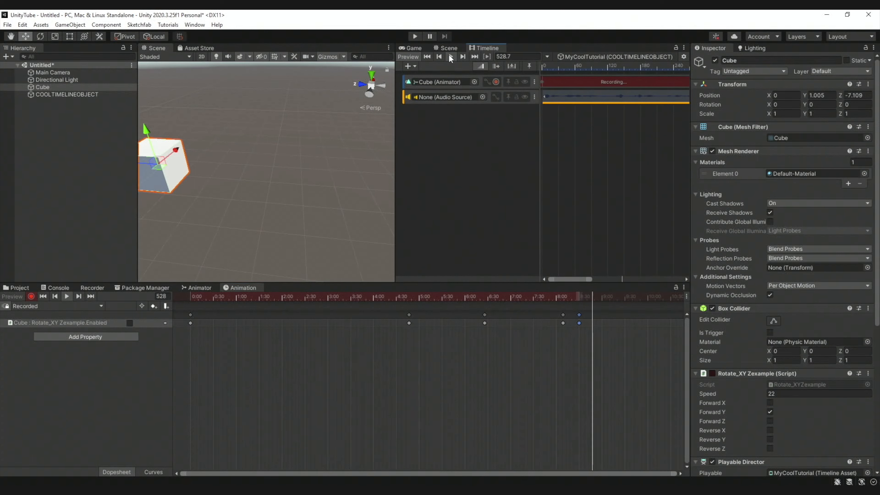
pyautogui.click(449, 56)
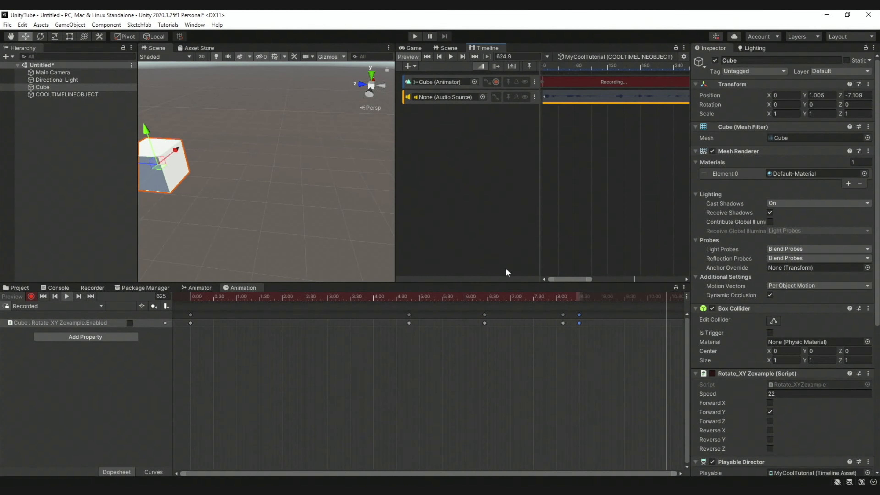
pyautogui.click(563, 314)
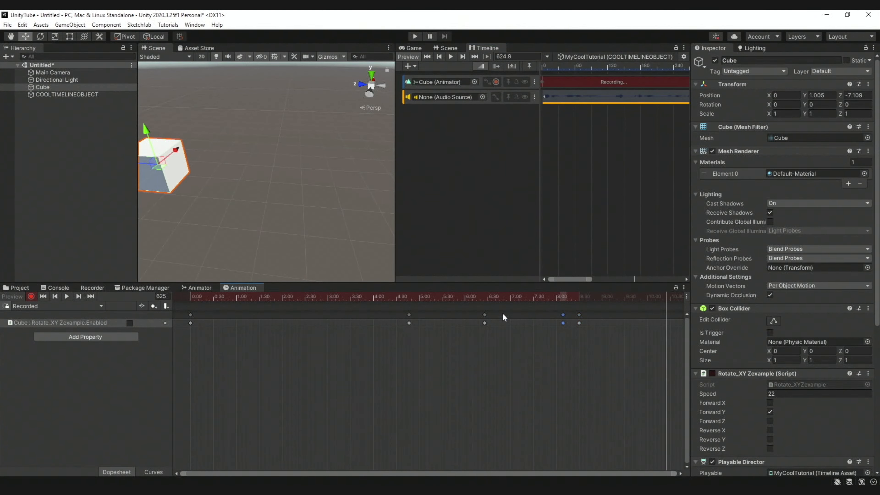
pyautogui.click(409, 315)
pyautogui.hotkey('ctrl', 'v')
pyautogui.scroll(-4, 622, 402)
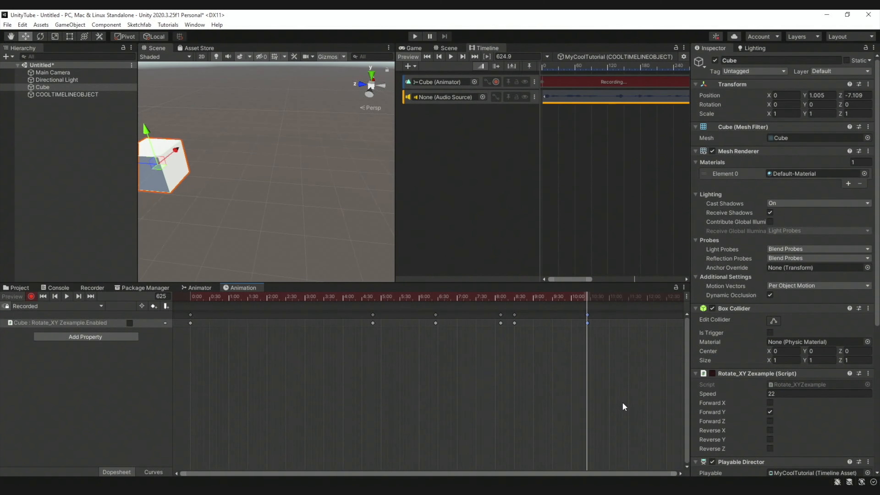
# Play on to frame 715, paste a copy of the frame 0 disabling keyframe there, and shift it slightly earlier.
pyautogui.click(452, 57)
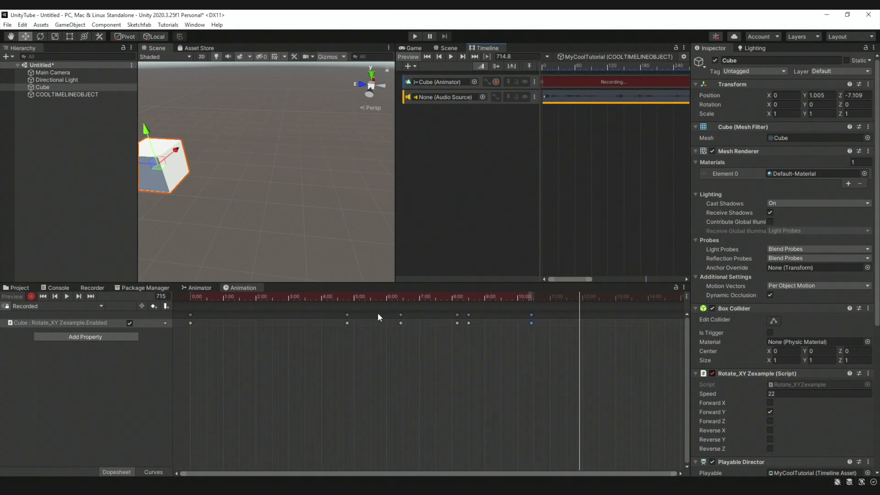
pyautogui.click(191, 314)
pyautogui.hotkey('ctrl', 'c')
pyautogui.hotkey('ctrl', 'v')
pyautogui.moveTo(579, 315); pyautogui.dragTo(574, 315)
# Preview the remaining audio up to about frame 843 and stop recording on the Cube's animation track.
pyautogui.click(450, 58)
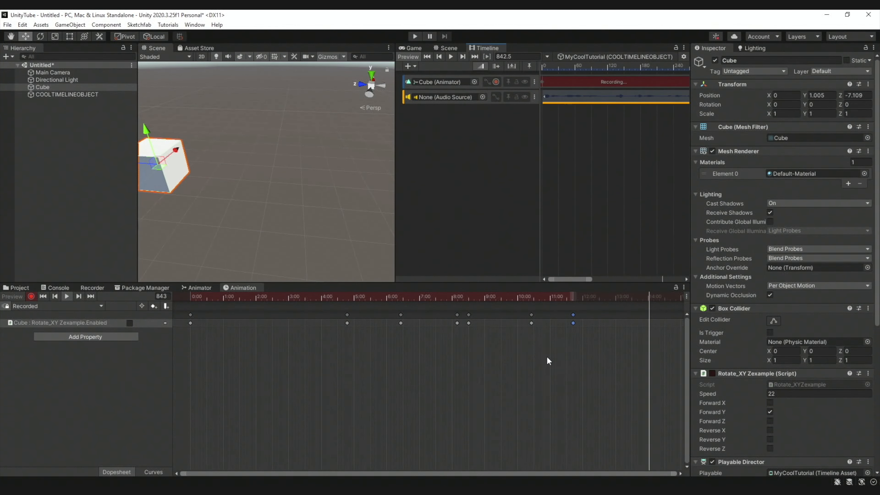
pyautogui.scroll(-5, 546, 356)
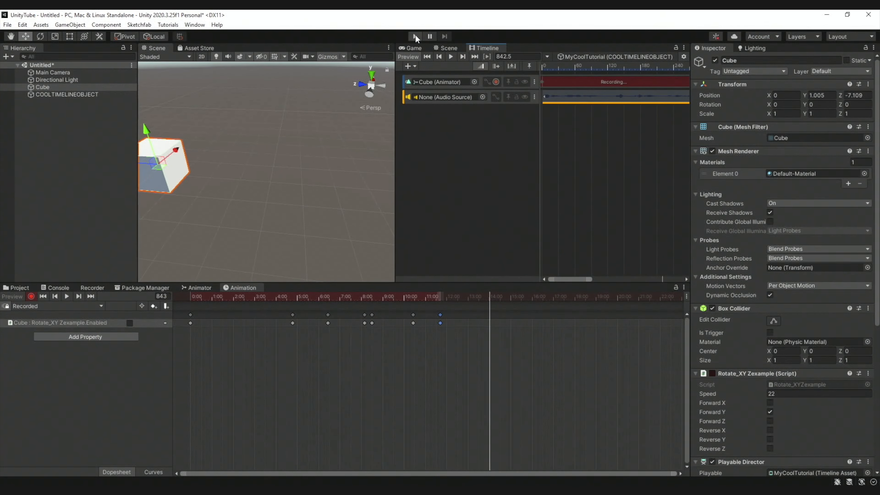
pyautogui.click(496, 81)
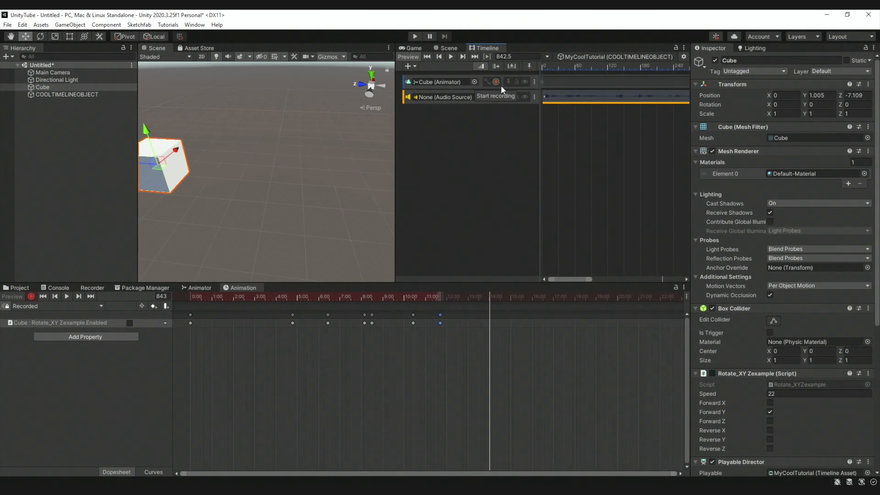
# Test the synced cube rotation in Play mode, exit it, and reopen the timeline of COOLTIMELINEOBJECT.
pyautogui.click(412, 35)
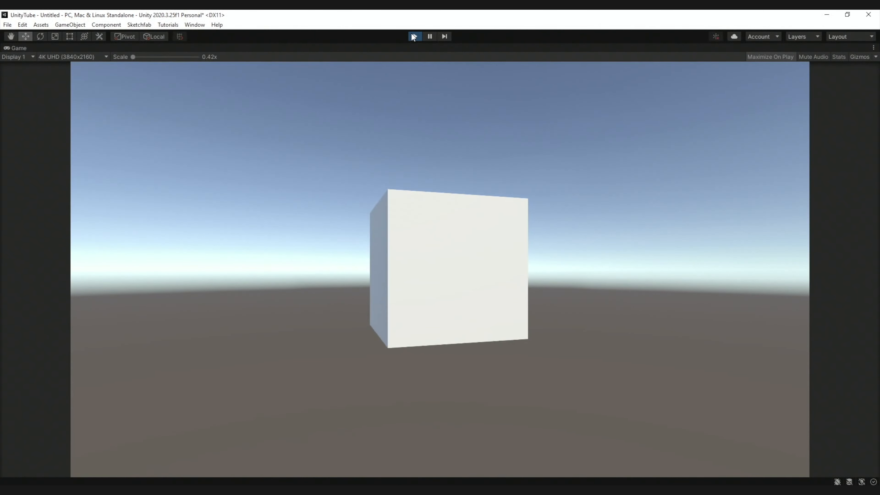
pyautogui.hotkey('ctrl', 'p')
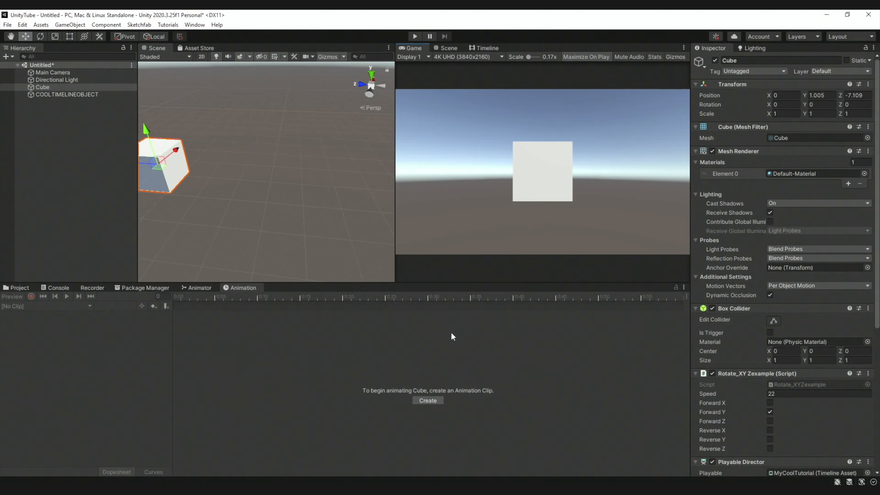
pyautogui.click(486, 49)
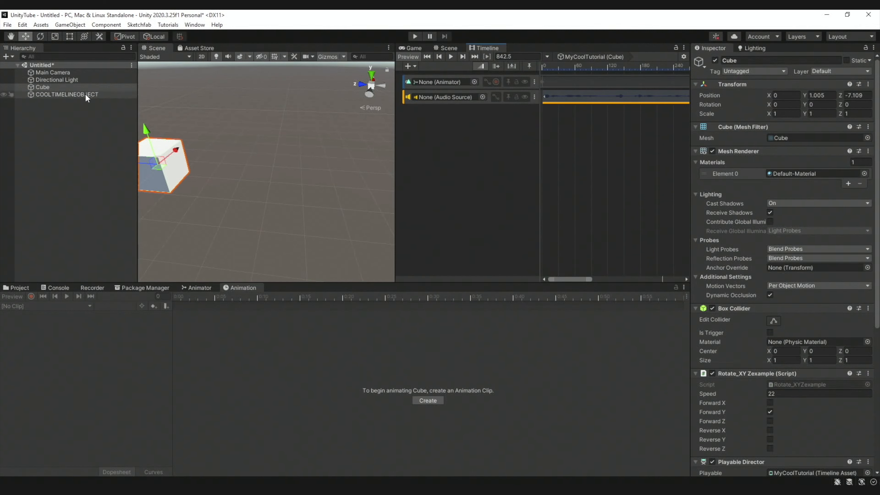
pyautogui.click(52, 98)
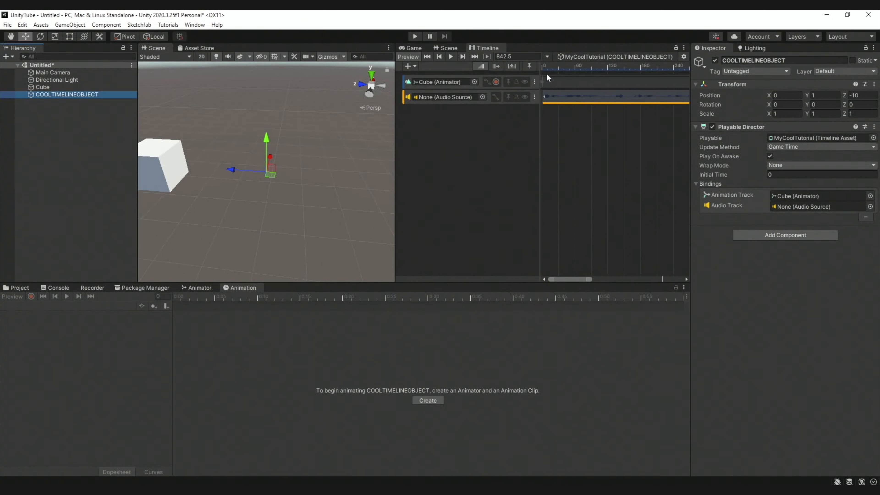
# Open the Cube's animation track in the Animation window and shift all keyframes after frame 0 earlier by just under one second.
pyautogui.scroll(-4, 585, 183)
pyautogui.scroll(-3, 586, 183)
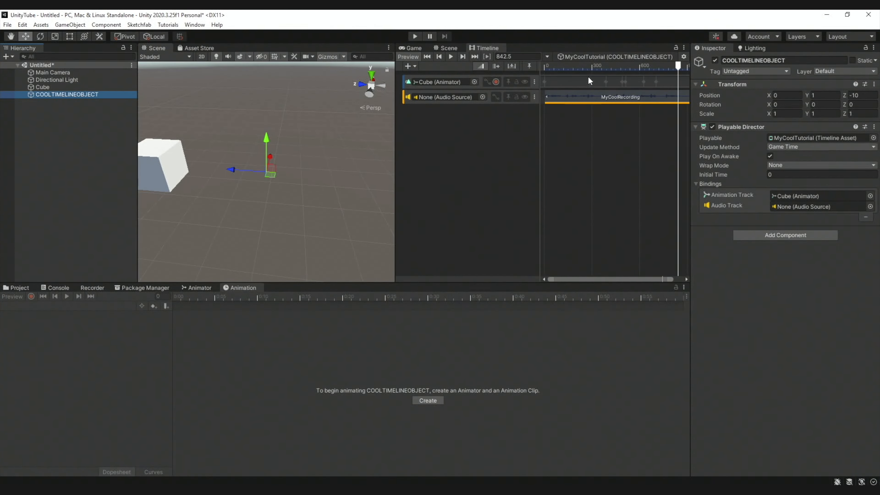
pyautogui.click(534, 81)
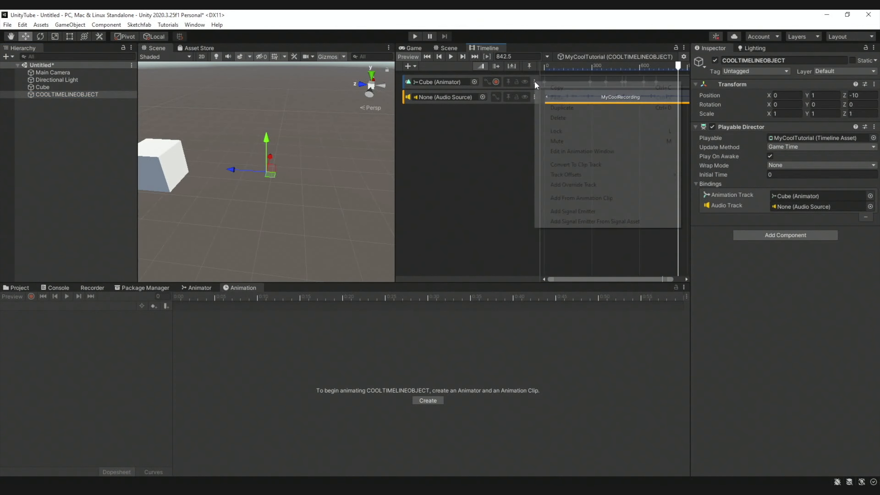
pyautogui.click(567, 151)
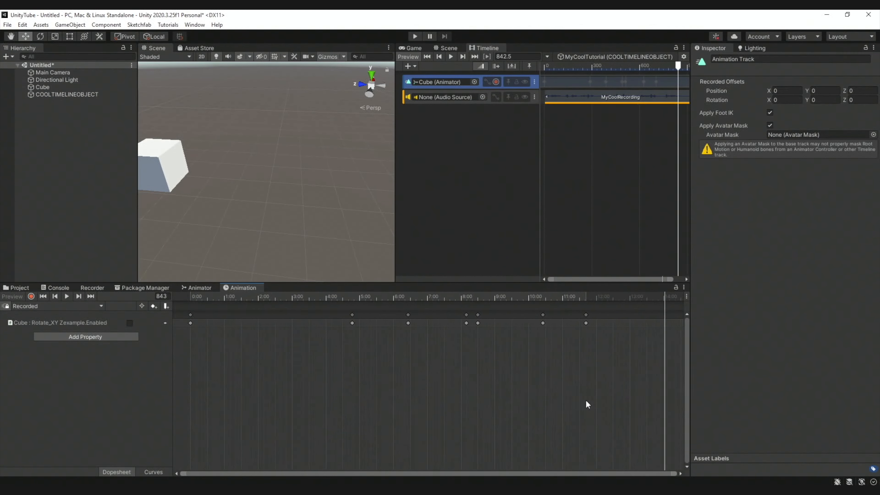
pyautogui.scroll(-1, 591, 400)
pyautogui.moveTo(541, 394); pyautogui.dragTo(285, 313)
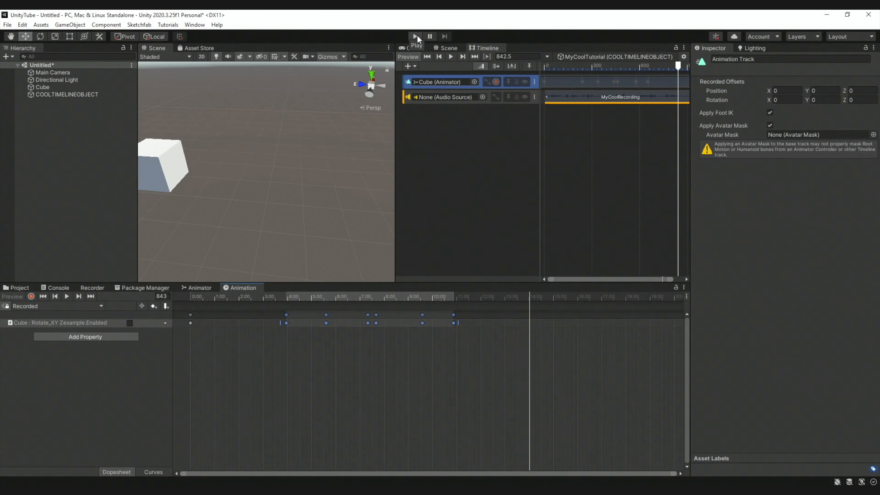
# Test the shifted rotation timing in Play mode, exit it, and bring back the timeline of COOLTIMELINEOBJECT.
pyautogui.click(417, 35)
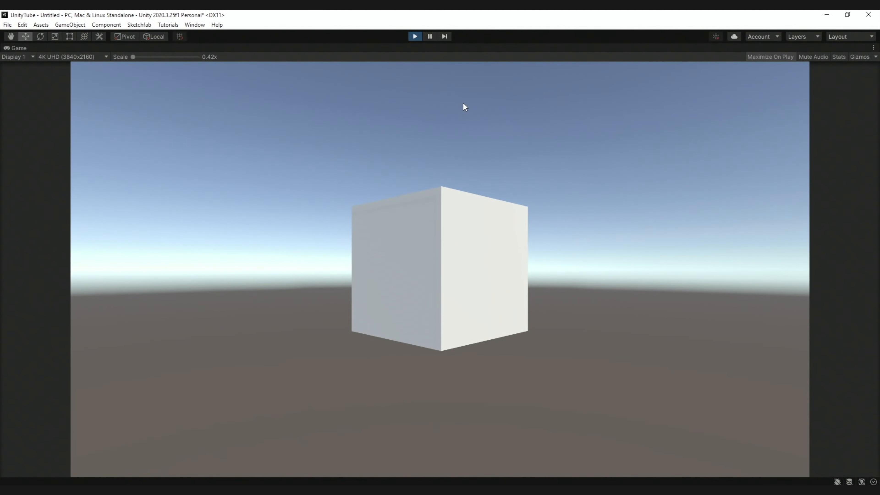
pyautogui.click(417, 37)
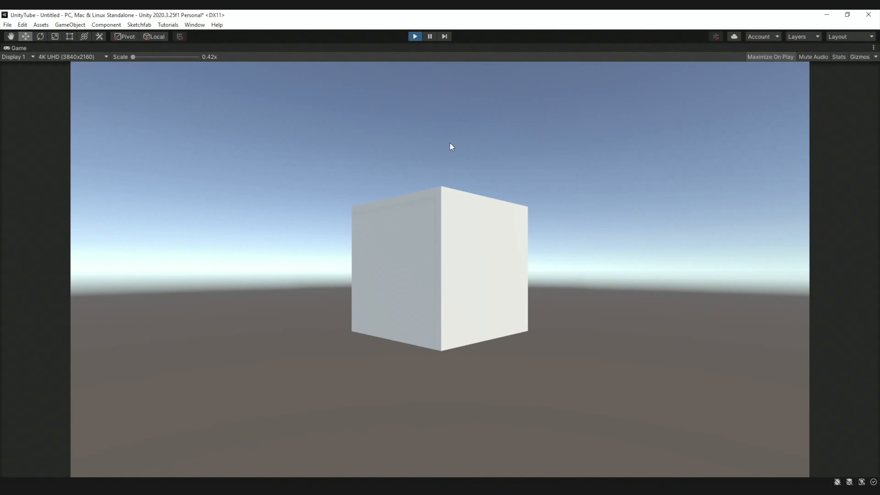
pyautogui.click(86, 95)
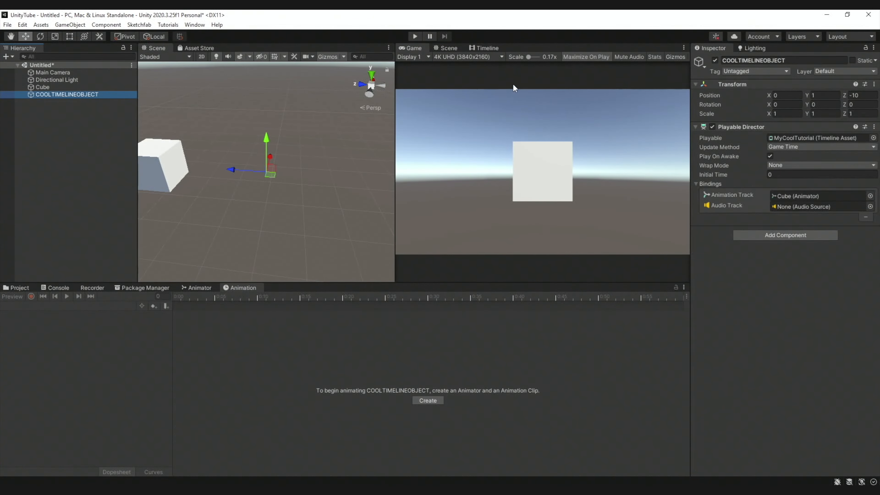
pyautogui.click(477, 51)
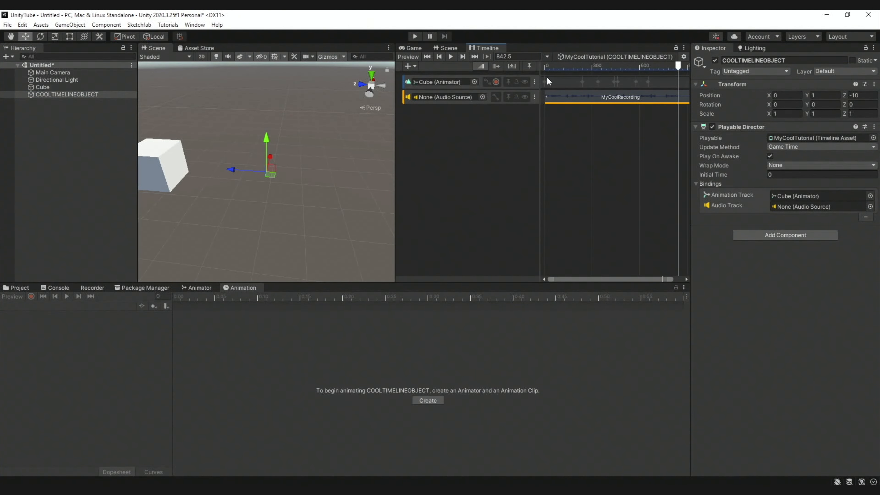
# Open the Cube track's recorded keyframes in the Animation window again and return the playhead to frame 0.
pyautogui.click(535, 84)
pyautogui.click(579, 154)
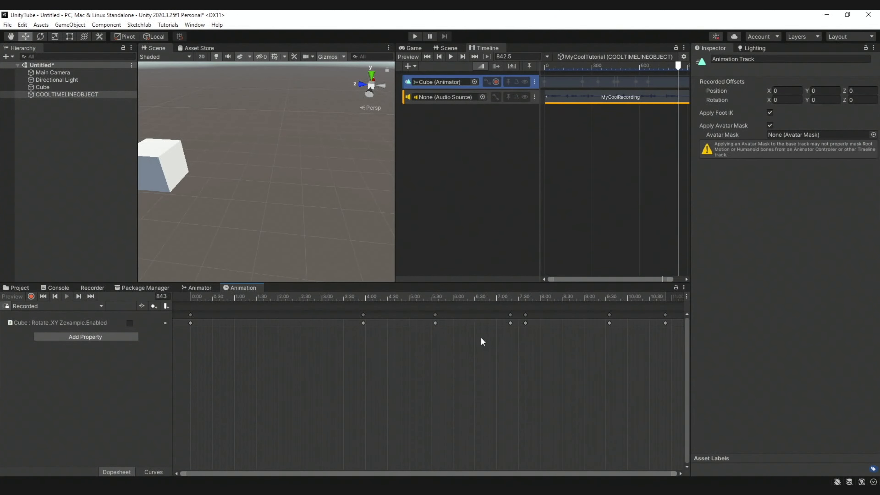
pyautogui.hotkey('ctrl', 'a')
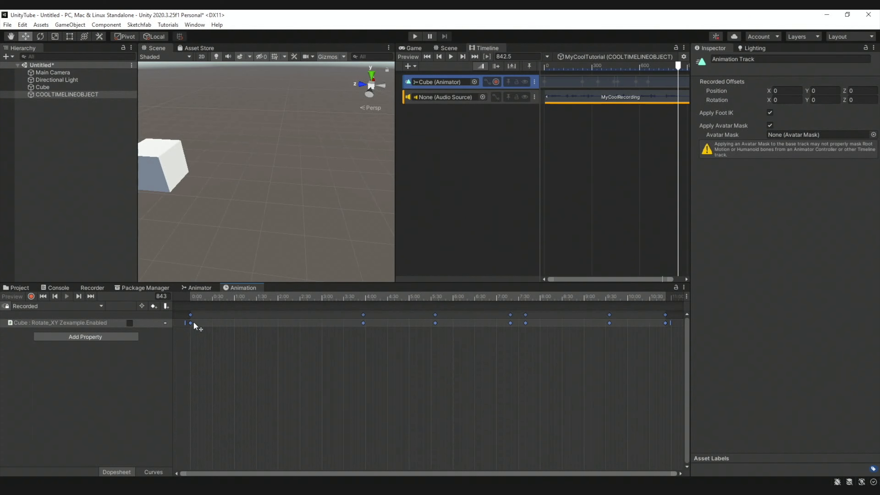
pyautogui.click(196, 301)
pyautogui.click(191, 300)
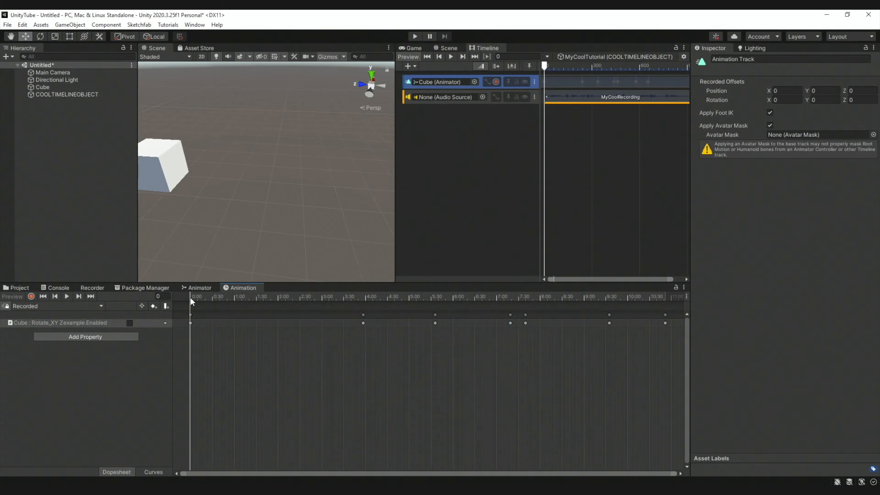
# Select all keyframes after frame 0 of the Cube's rotation script and nudge them slightly later.
pyautogui.moveTo(340, 343); pyautogui.dragTo(700, 307)
pyautogui.scroll(-10, 559, 364)
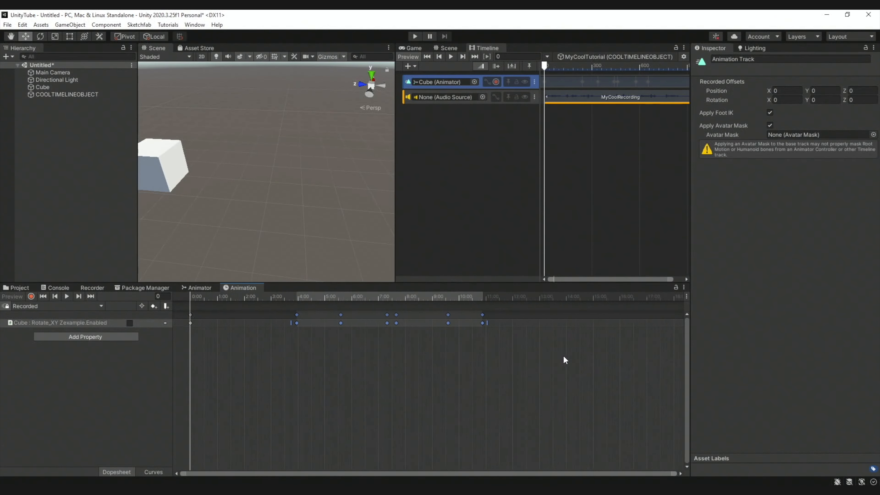
pyautogui.moveTo(529, 360); pyautogui.dragTo(253, 308)
pyautogui.moveTo(326, 317); pyautogui.dragTo(332, 317)
# Check the readjusted cube rotation against the audio in Play mode and exit it.
pyautogui.click(414, 36)
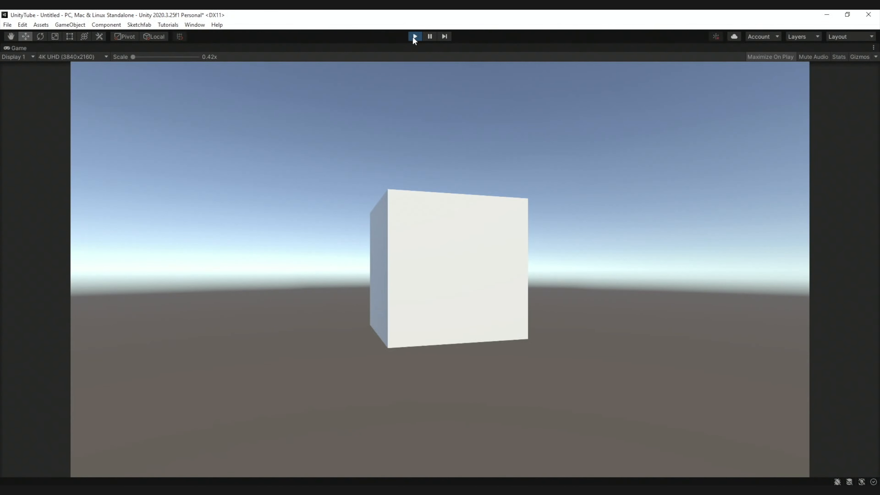
pyautogui.click(416, 38)
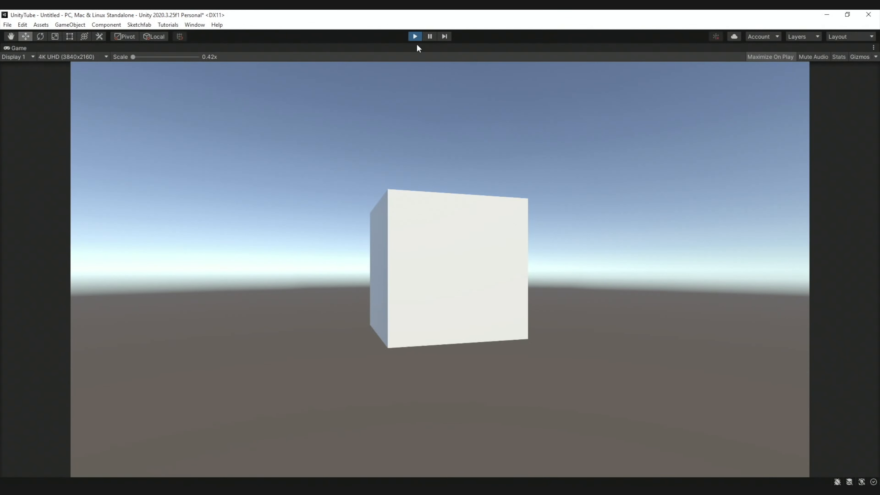